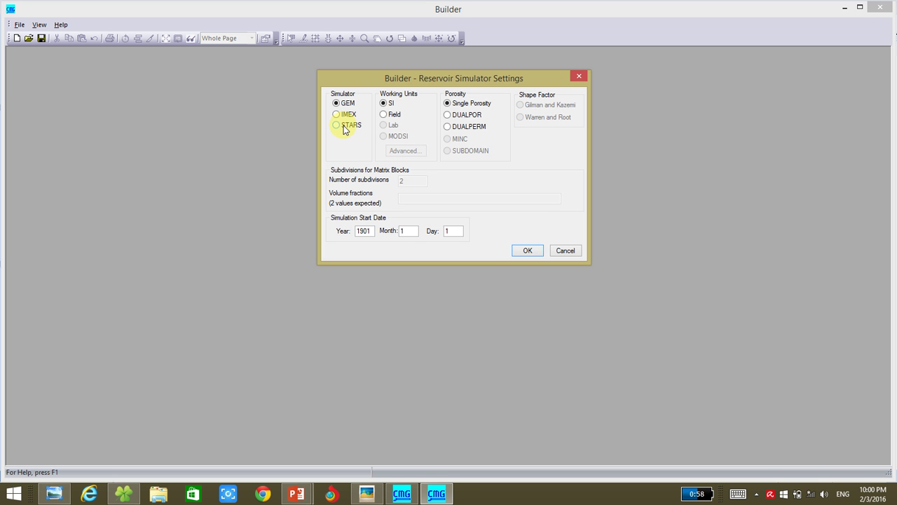
# Step: Configure the reservoir simulator as IMEX with Field working units and a simulation start date of 2016-02-03, and accept the settings
pyautogui.click(337, 115)
pyautogui.click(385, 115)
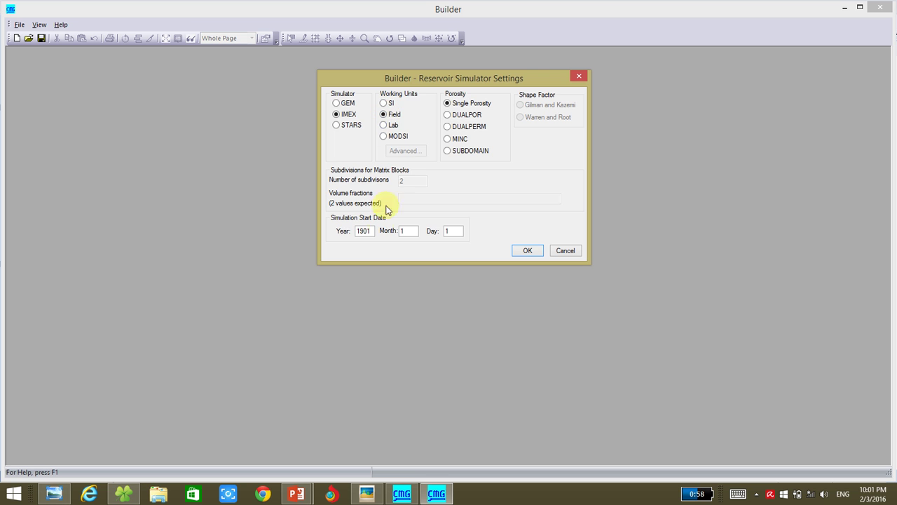
pyautogui.doubleClick(363, 232)
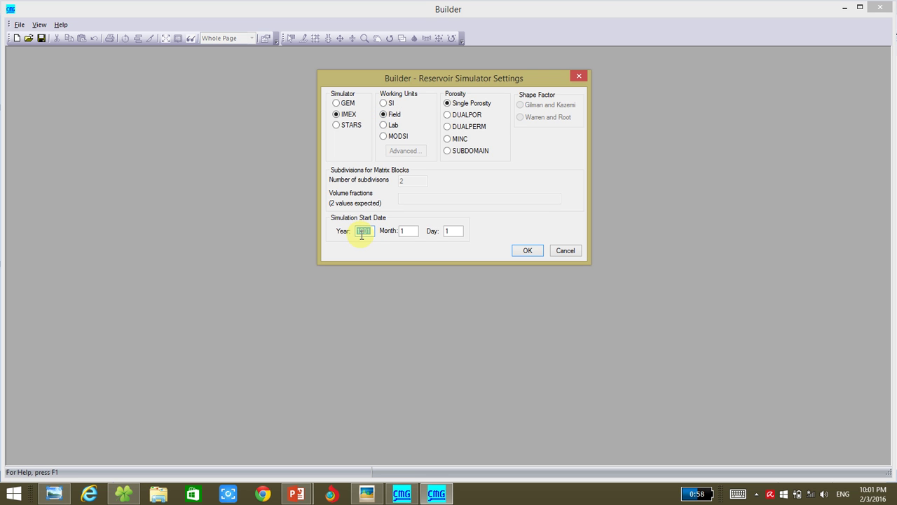
pyautogui.write('2016')
pyautogui.press('Tab')
pyautogui.write('2')
pyautogui.press('Tab')
pyautogui.write('3')
pyautogui.click(519, 251)
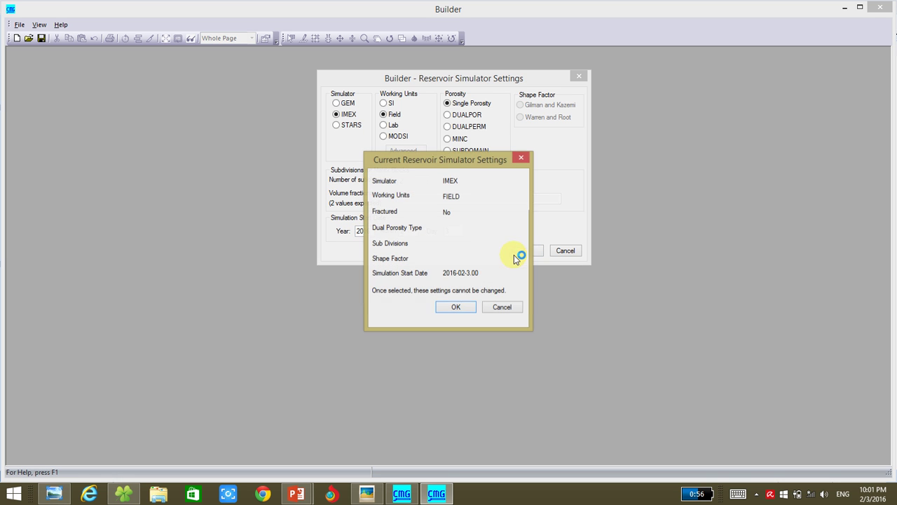
pyautogui.click(471, 305)
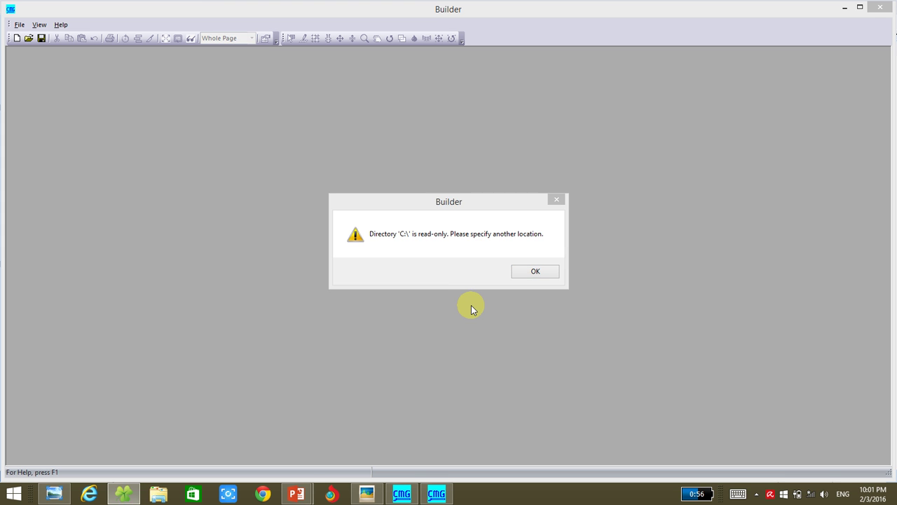
# Step: Switch to the file manager and create a folder named "Koya CMG" on Local Disk (C:)
pyautogui.hotkey('alt', 'Tab')
pyautogui.hotkey('ctrl', 't')
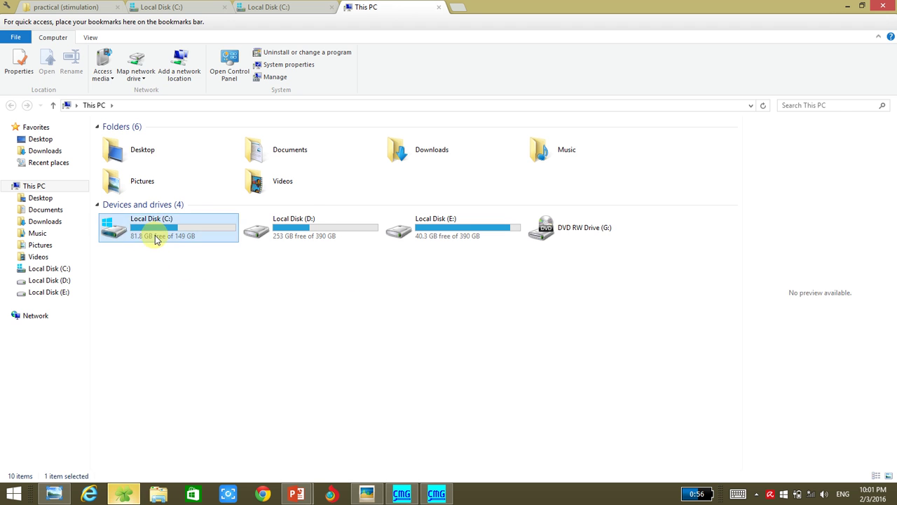
pyautogui.doubleClick(155, 235)
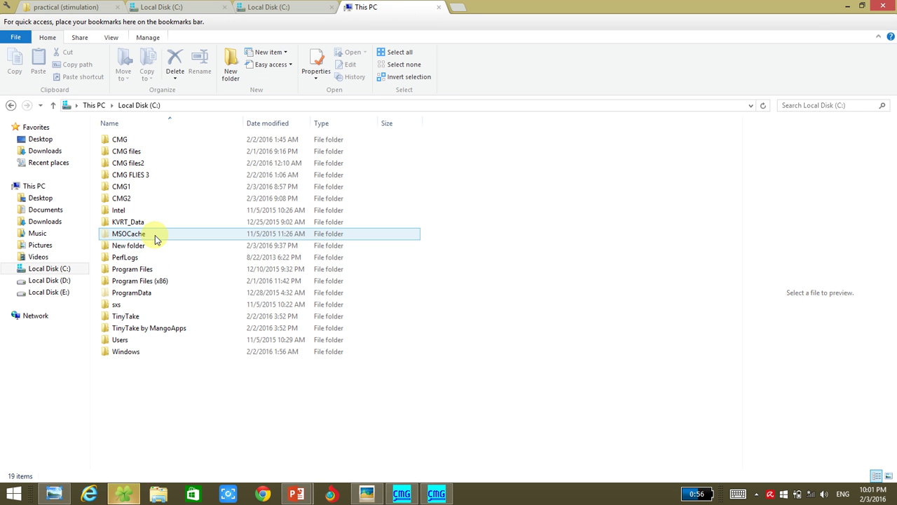
pyautogui.click(231, 66)
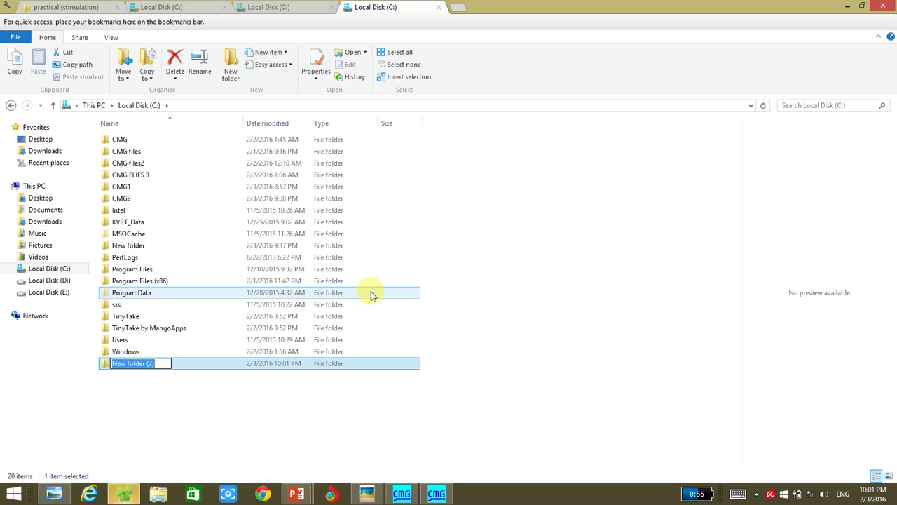
pyautogui.write('ko')
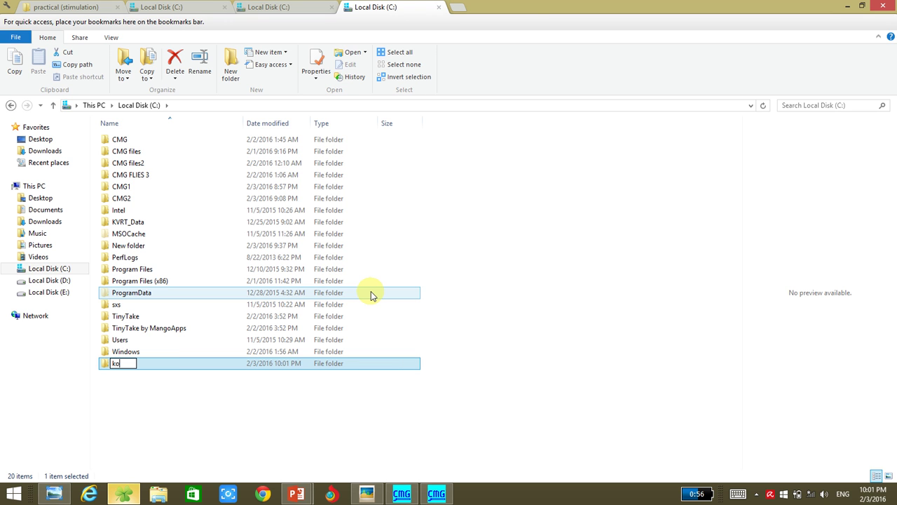
pyautogui.press('BackSpace')
pyautogui.press('BackSpace')
pyautogui.write('Koya CM')
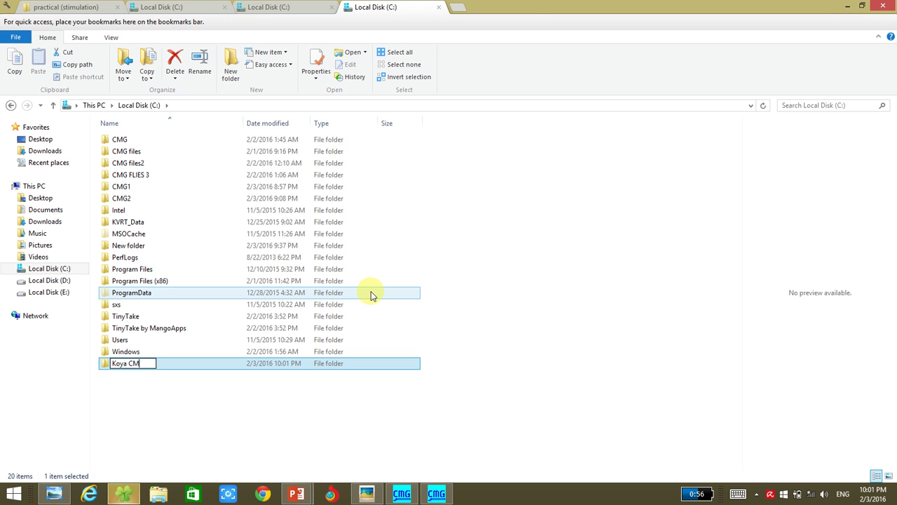
pyautogui.write('G')
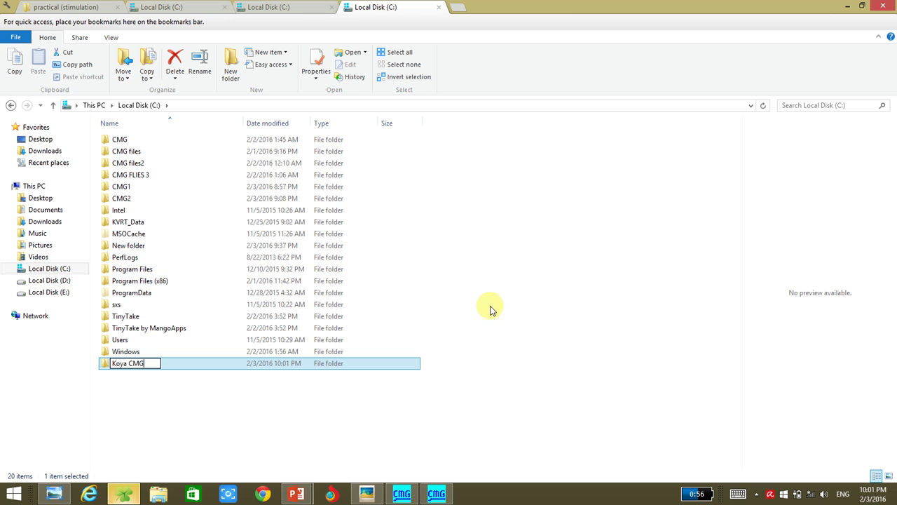
pyautogui.click(482, 303)
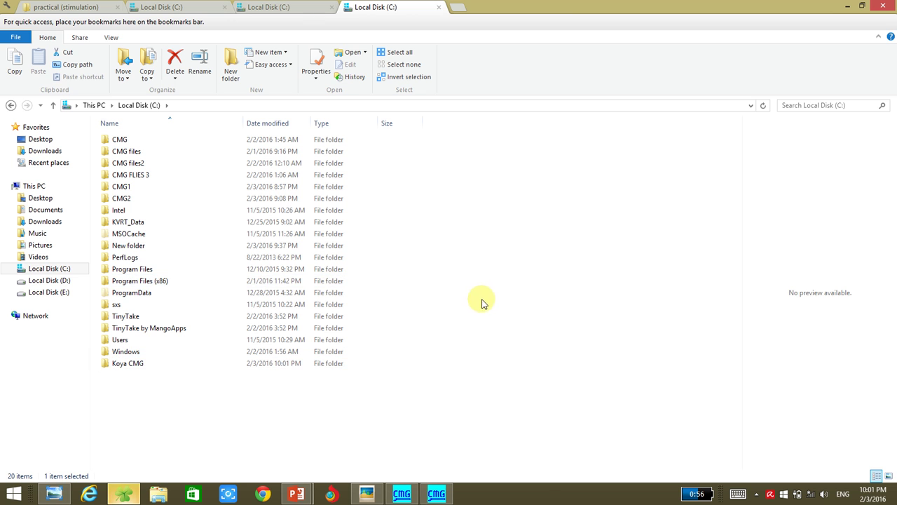
# Step: Return to Builder and choose the Koya CMG folder on Local Disk (C:) as the model's location
pyautogui.click(436, 495)
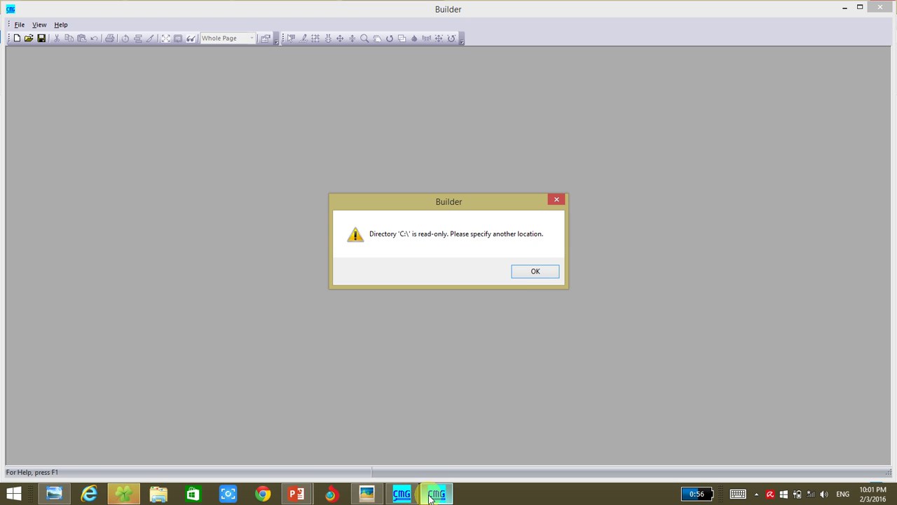
pyautogui.click(537, 272)
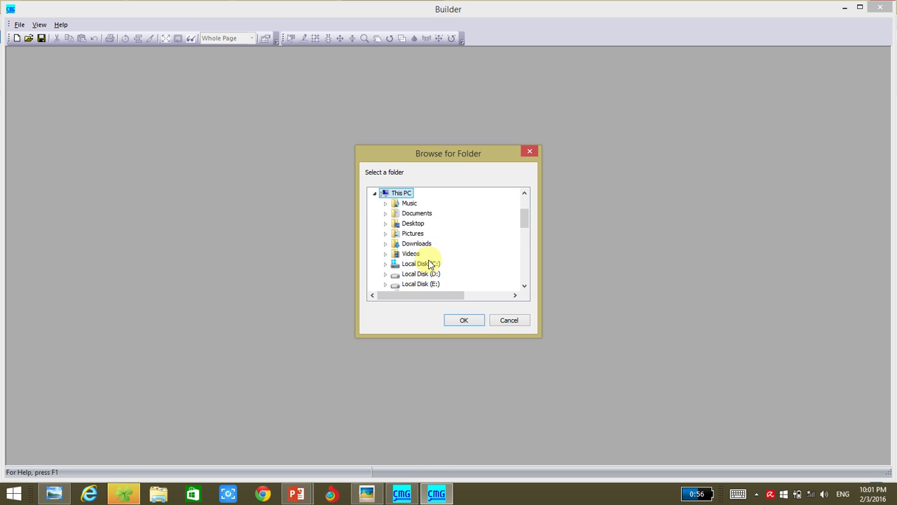
pyautogui.doubleClick(426, 263)
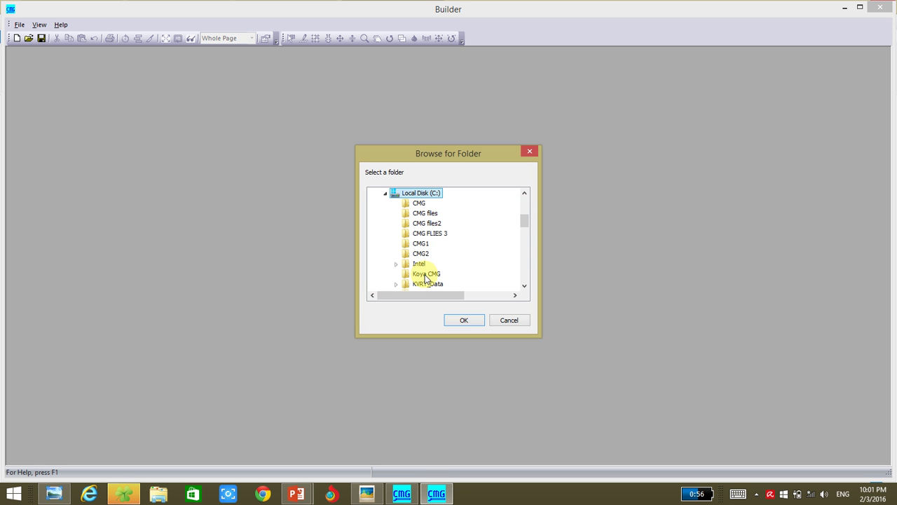
pyautogui.click(425, 275)
pyautogui.click(470, 321)
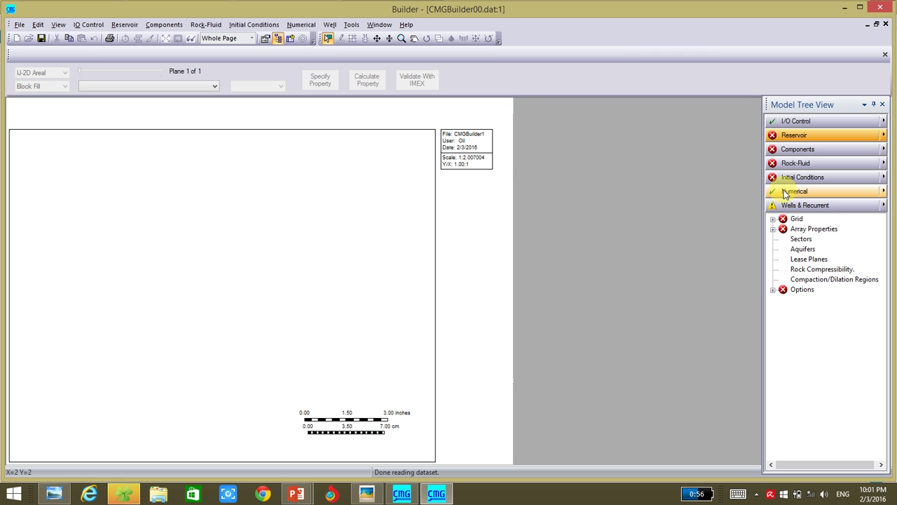
# Step: Start a Cartesian reservoir grid and, consulting the tutorial data in Tut 1.PNG, set 11 grid blocks in both the I and J directions
pyautogui.click(796, 134)
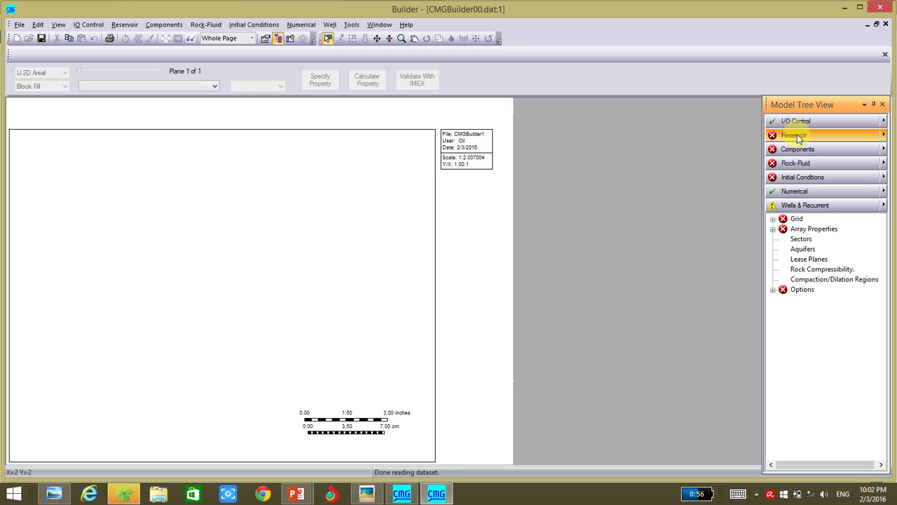
pyautogui.click(883, 136)
pyautogui.moveTo(803, 116)
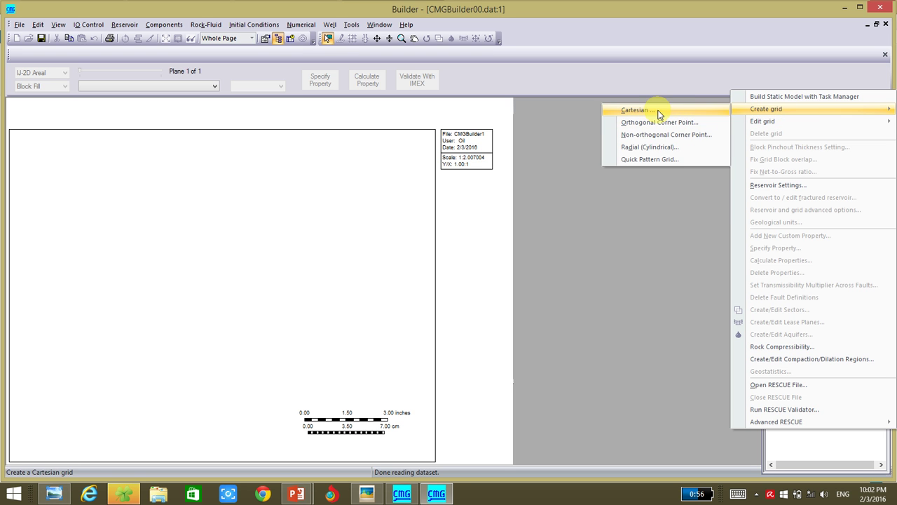
pyautogui.click(636, 110)
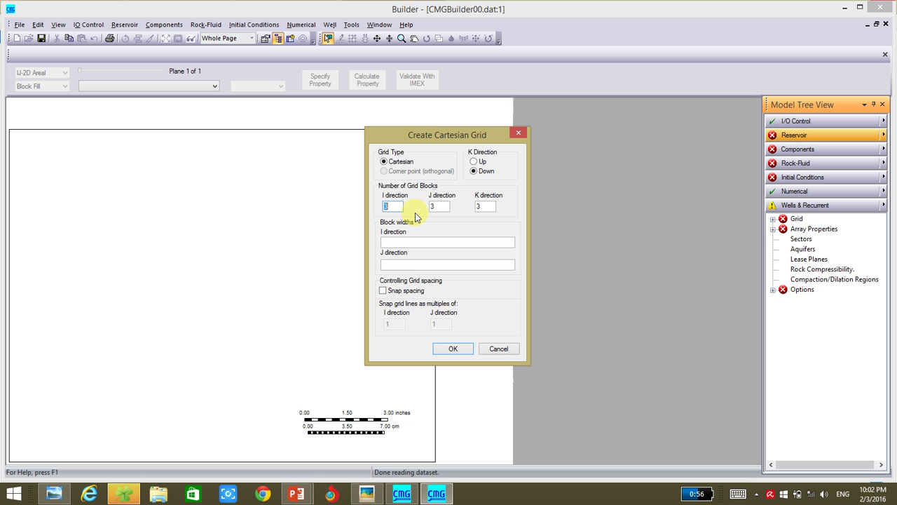
pyautogui.press('BackSpace')
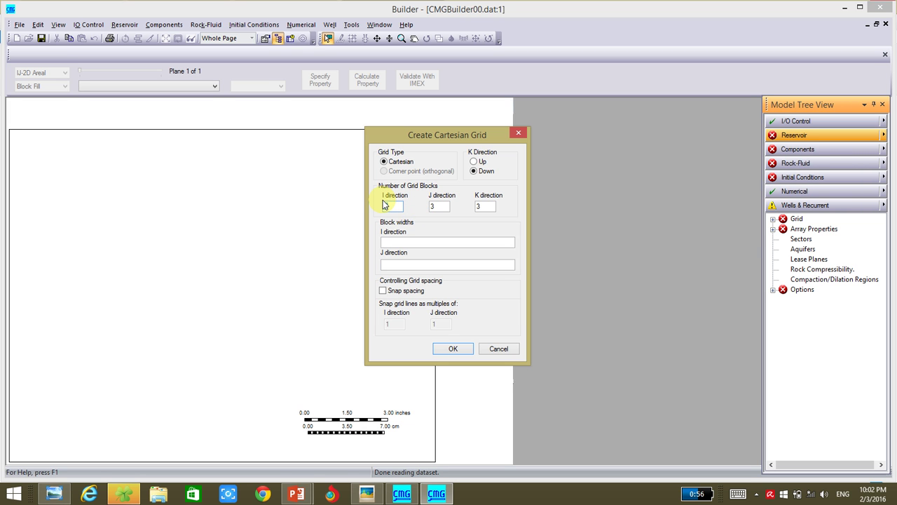
pyautogui.hotkey('ctrl', 'z')
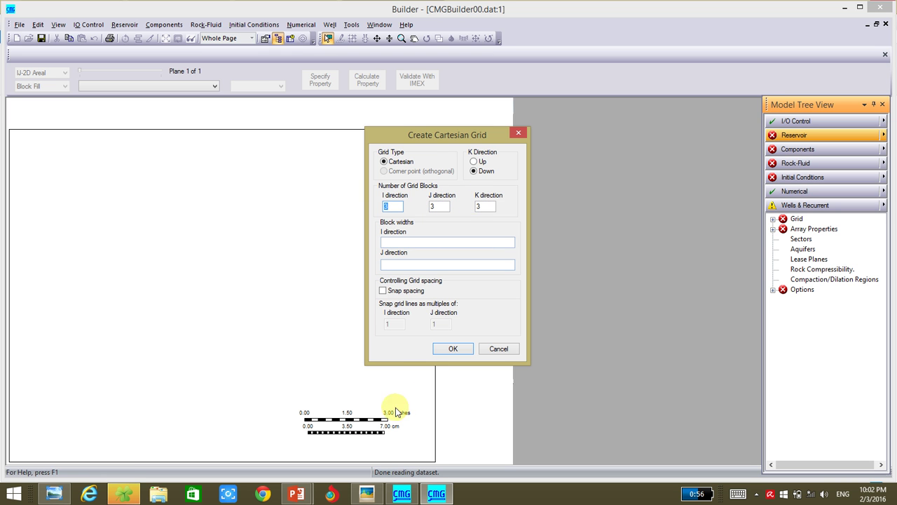
pyautogui.moveTo(366, 493)
pyautogui.click(373, 464)
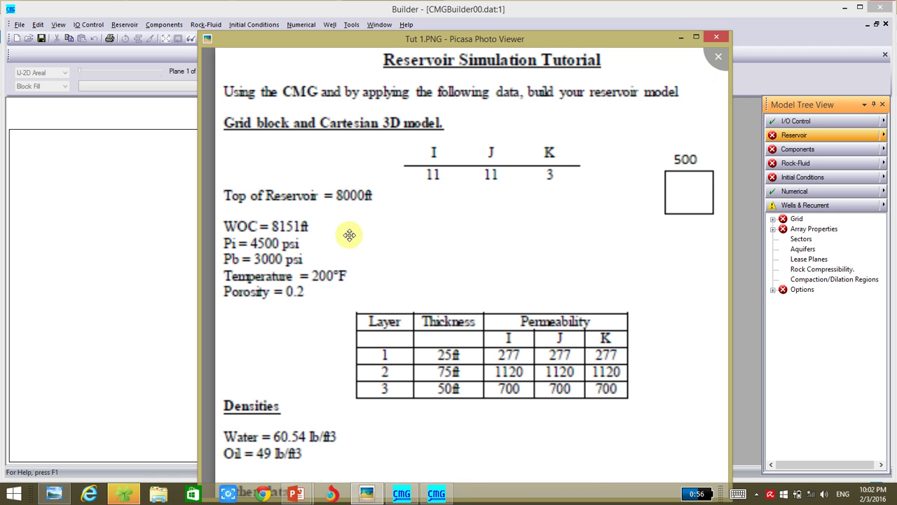
pyautogui.click(154, 245)
pyautogui.write('11')
pyautogui.press('Tab')
pyautogui.write('11')
pyautogui.press('Tab')
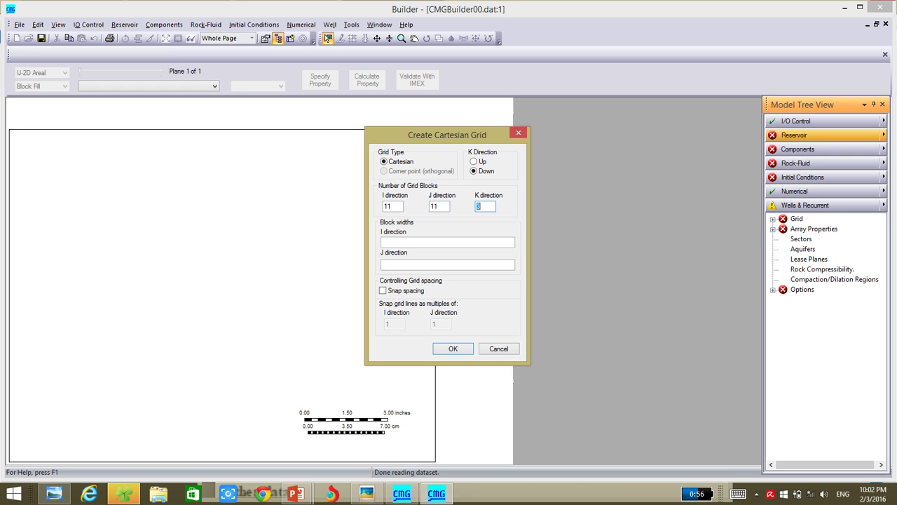
# Step: Set the block widths to 11*500 in both the I and J directions, based on the tutorial image, and create the grid
pyautogui.click(405, 241)
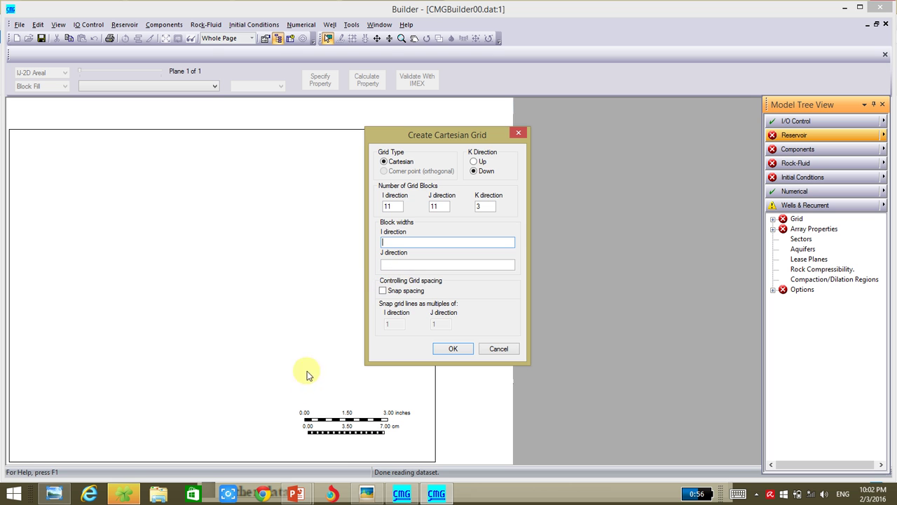
pyautogui.click(364, 492)
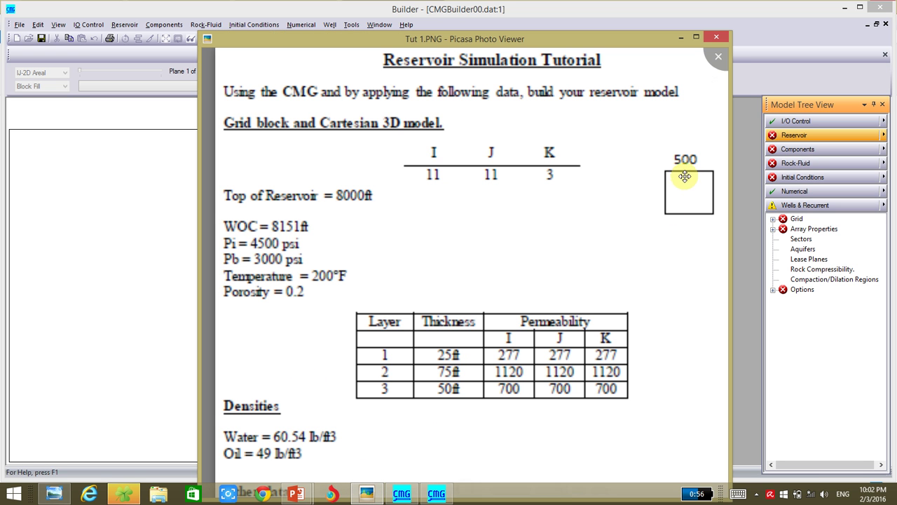
pyautogui.moveTo(687, 161); pyautogui.dragTo(650, 178)
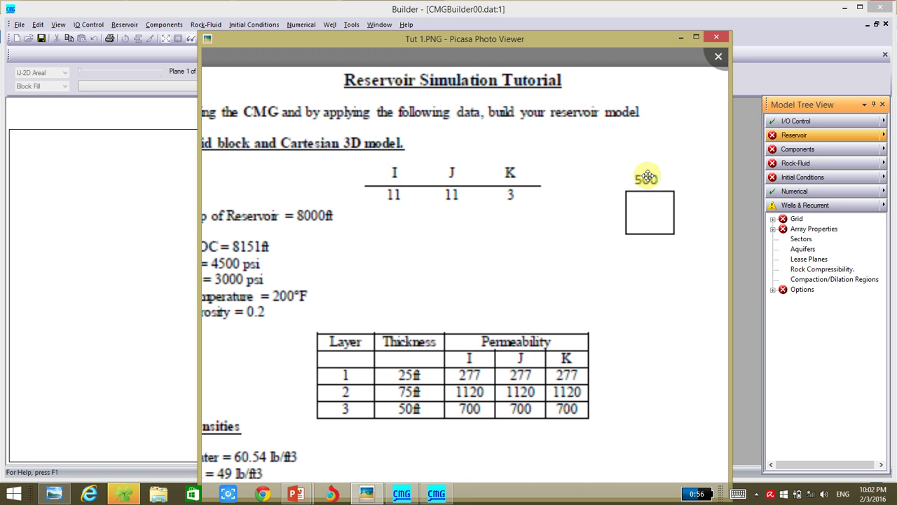
pyautogui.click(737, 200)
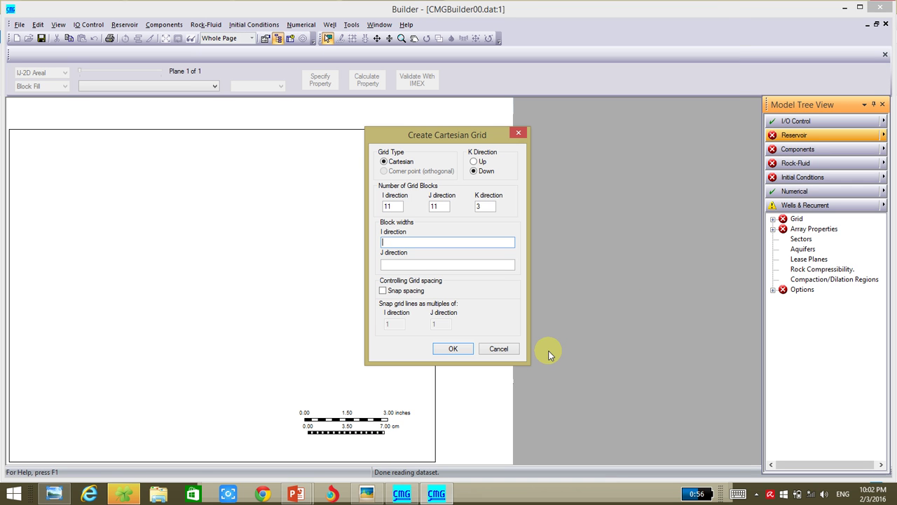
pyautogui.write('11*500')
pyautogui.hotkey('shift', 'Home')
pyautogui.hotkey('ctrl', 'c')
pyautogui.click(447, 264)
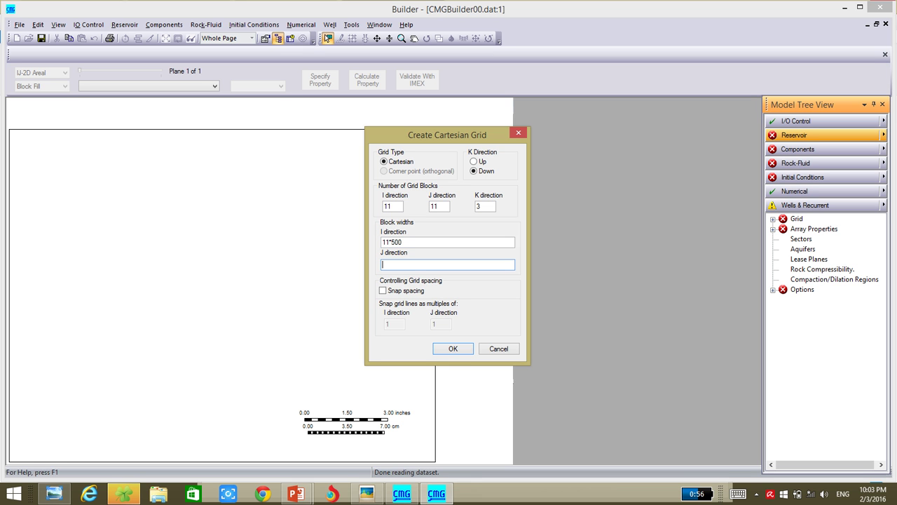
pyautogui.hotkey('ctrl', 'v')
pyautogui.click(463, 348)
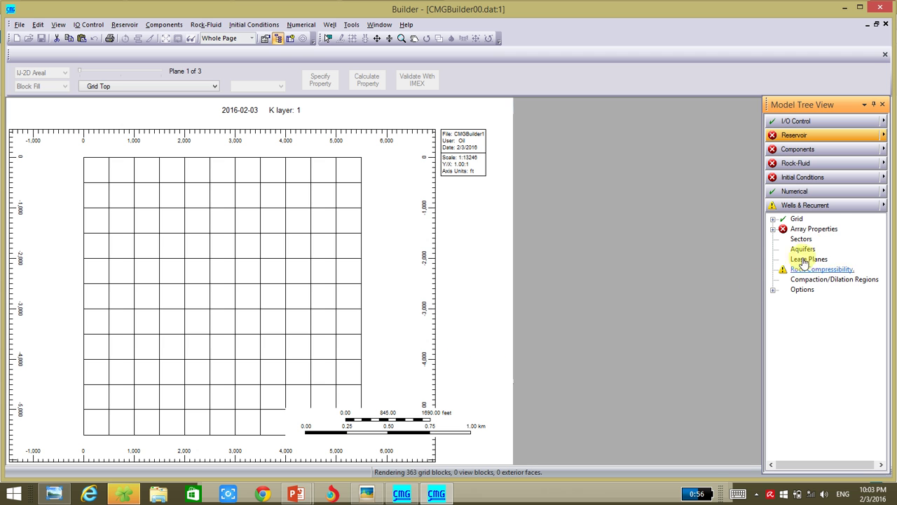
# Step: Open the array property specification and set Layer 1's Grid Top to 8000 ft, as given in the tutorial image
pyautogui.doubleClick(811, 229)
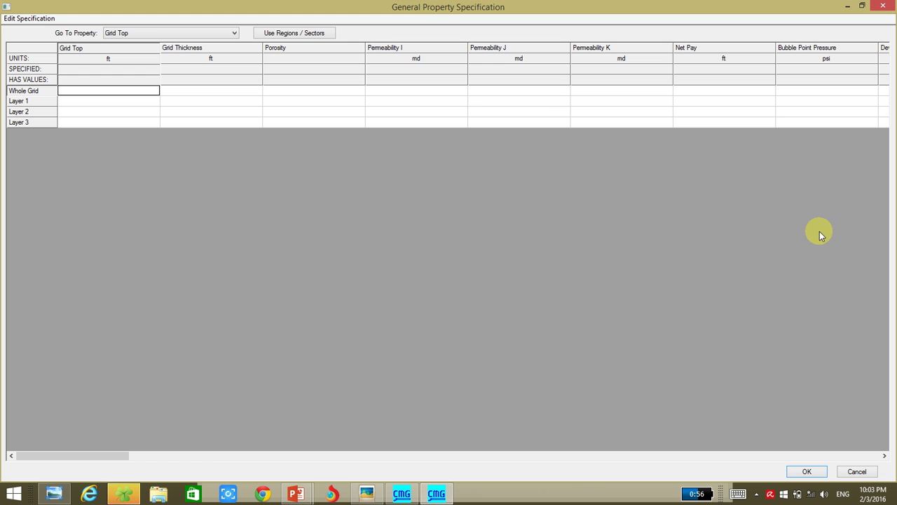
pyautogui.click(82, 101)
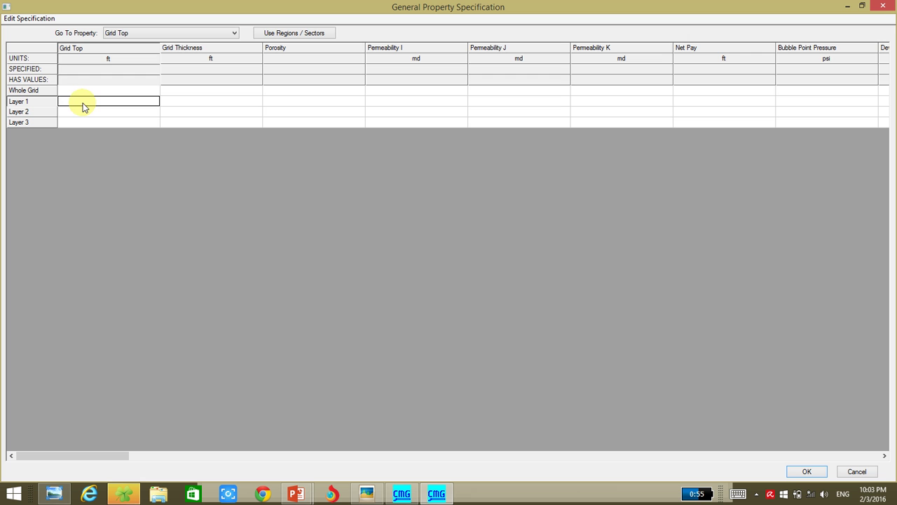
pyautogui.click(98, 102)
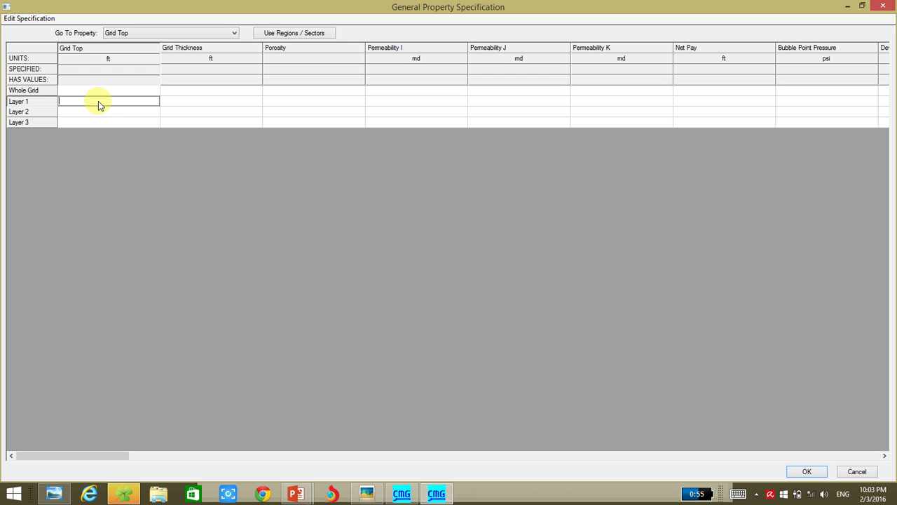
pyautogui.click(363, 492)
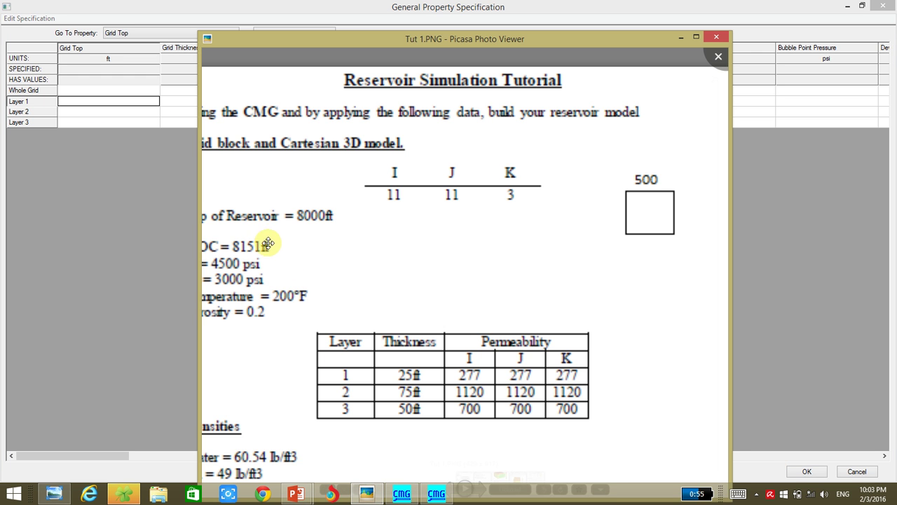
pyautogui.moveTo(291, 226); pyautogui.dragTo(310, 234)
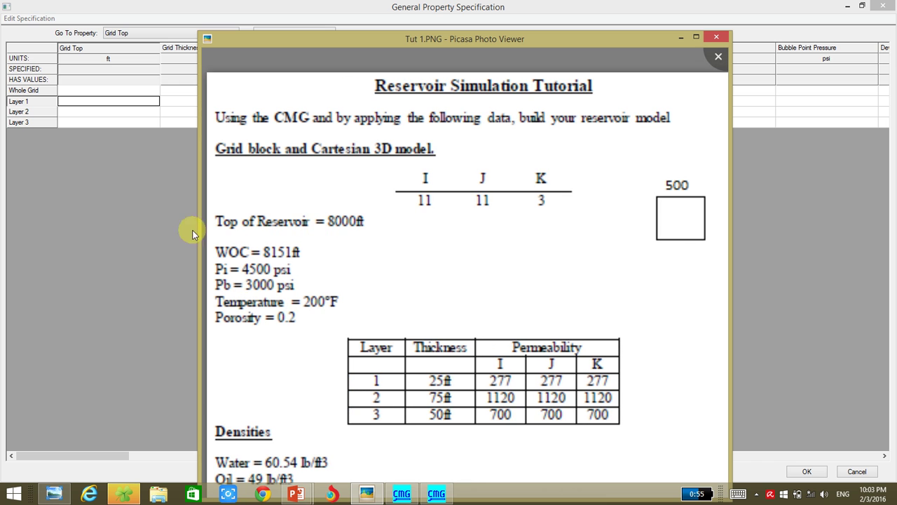
pyautogui.click(100, 102)
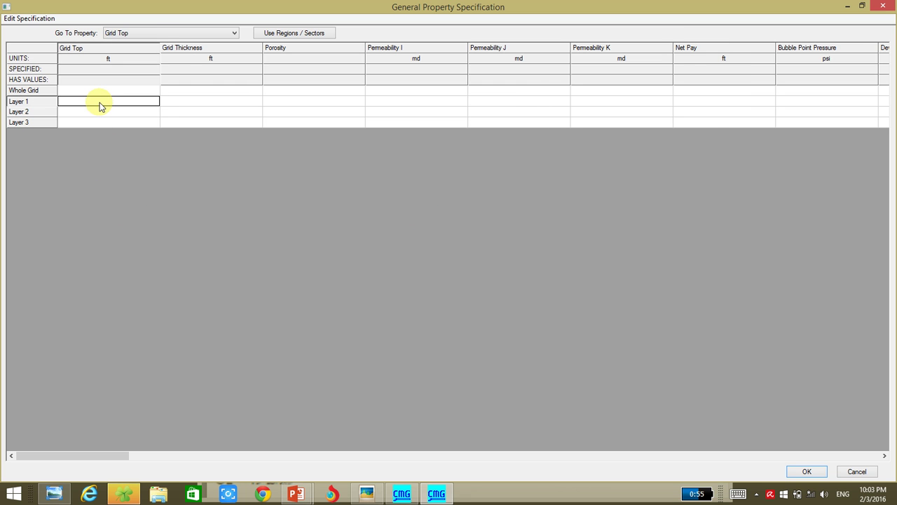
pyautogui.write('8000')
pyautogui.press('Tab')
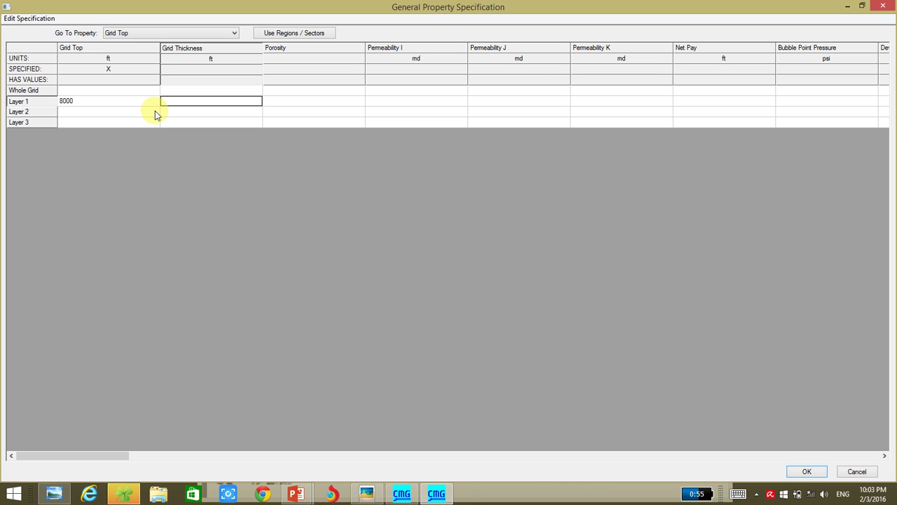
# Step: Set the Grid Thickness to 25 ft for Layer 1, 75 ft for Layer 2 and 50 ft for Layer 3
pyautogui.write('25')
pyautogui.press('Return')
pyautogui.write('75')
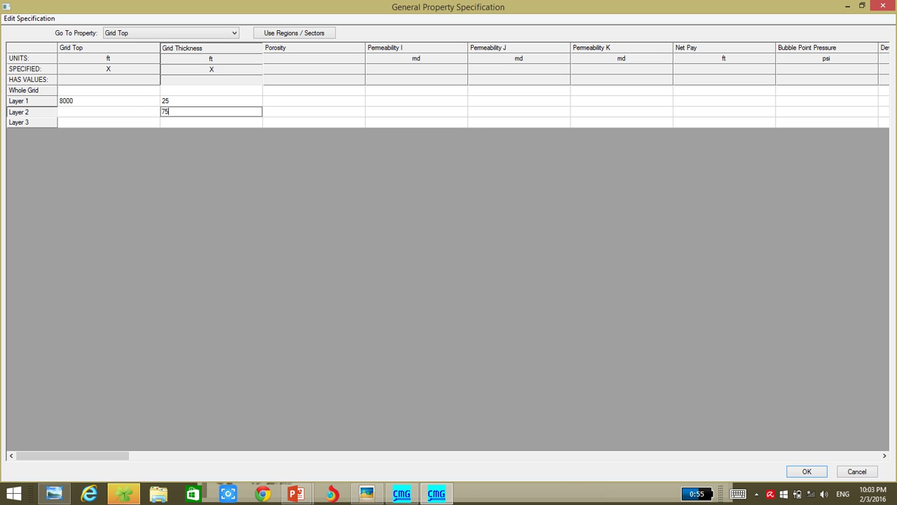
pyautogui.press('Return')
pyautogui.write('5')
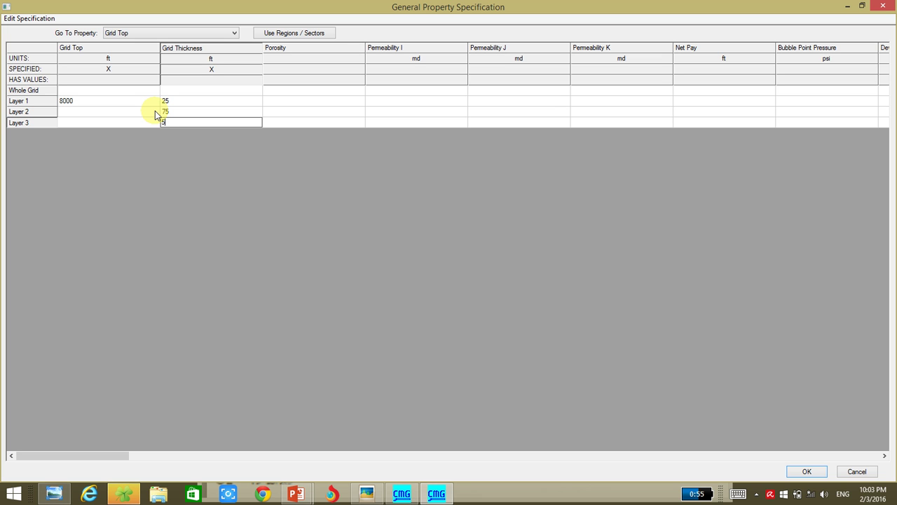
pyautogui.write('0')
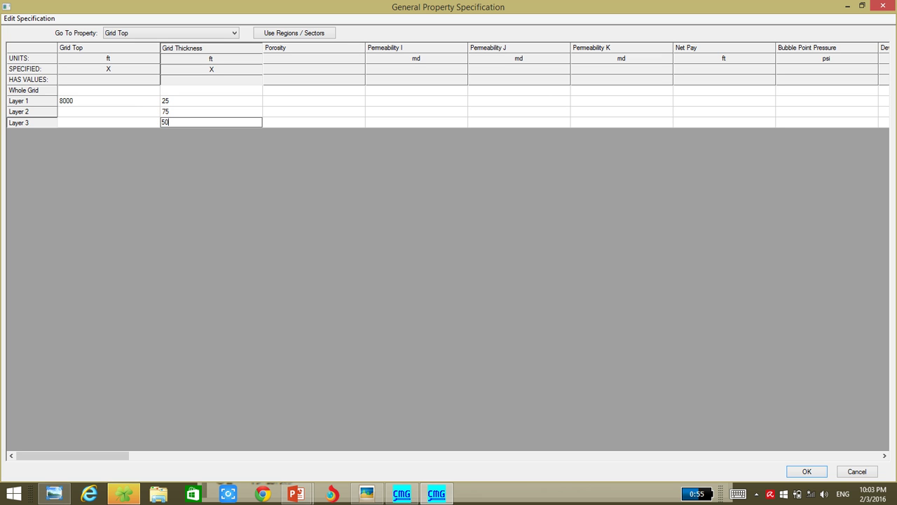
# Step: Set the Porosity of the whole grid to 0.2
pyautogui.click(305, 92)
pyautogui.click(303, 94)
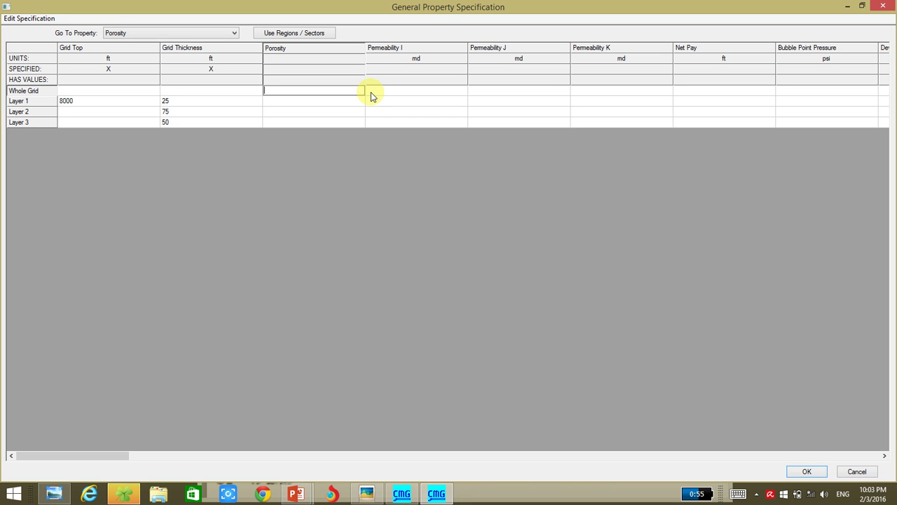
pyautogui.write('0.2')
# Step: Consult the permeability table in Tut 1.PNG and set Layer 1's Permeability I, J and K to 277 md
pyautogui.click(397, 104)
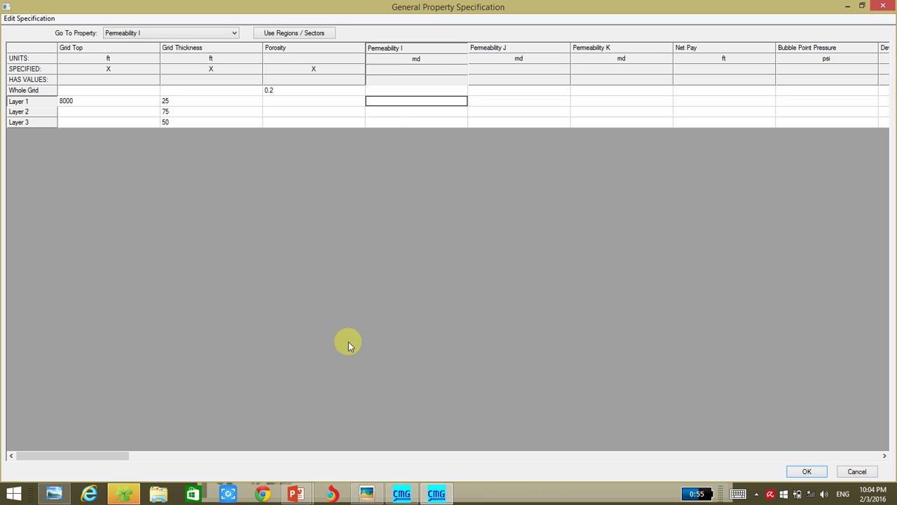
pyautogui.click(363, 491)
pyautogui.moveTo(437, 381); pyautogui.dragTo(395, 260)
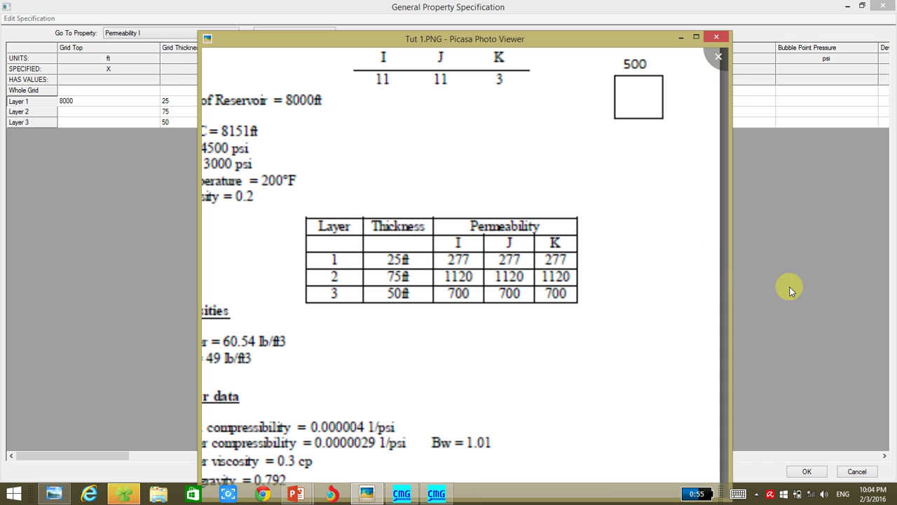
pyautogui.click(849, 286)
pyautogui.click(402, 102)
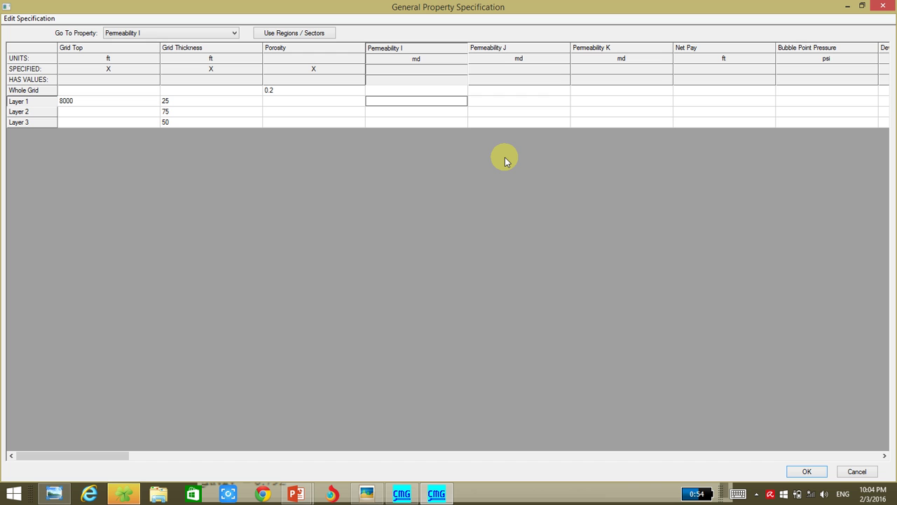
pyautogui.write('277')
pyautogui.press('Tab')
pyautogui.write('277')
pyautogui.press('Tab')
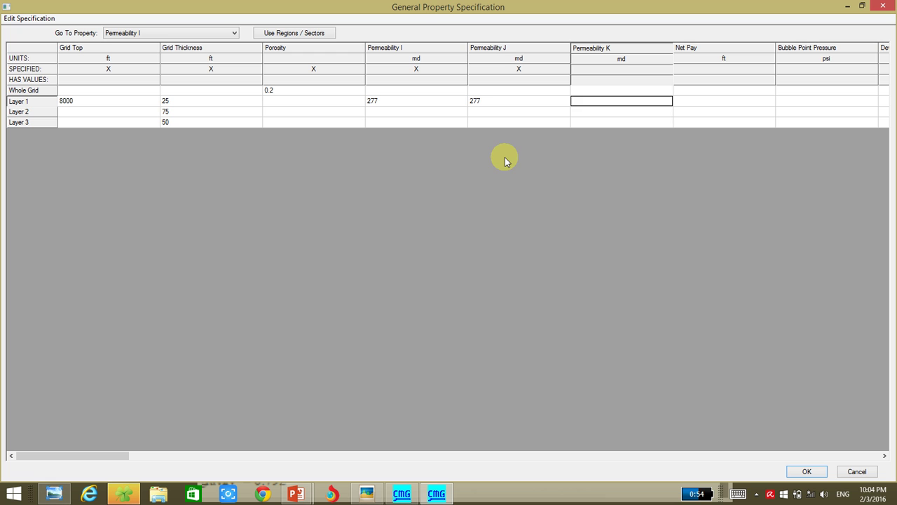
pyautogui.write('277')
pyautogui.press('Return')
# Step: Set Layer 2's Permeability I, J and K to 1120 md
pyautogui.press('Left')
pyautogui.press('Left')
pyautogui.press('Left')
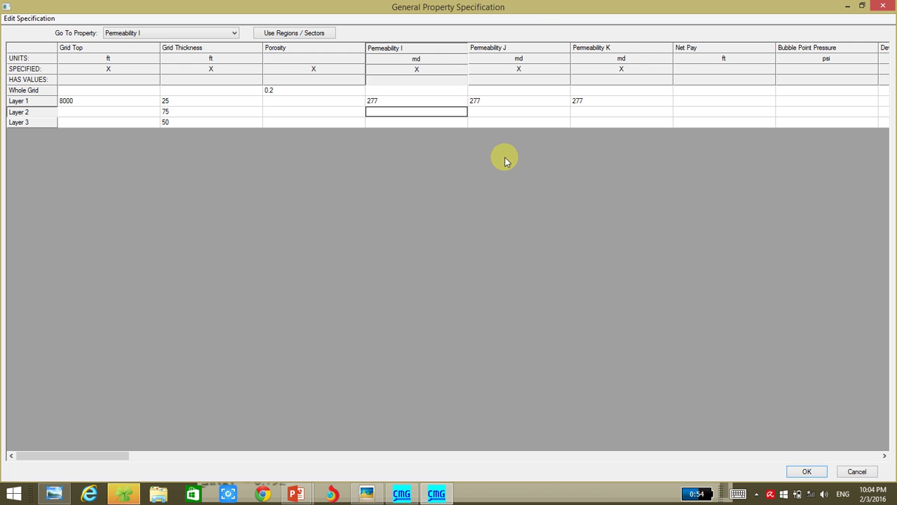
pyautogui.press('Right')
pyautogui.write('11')
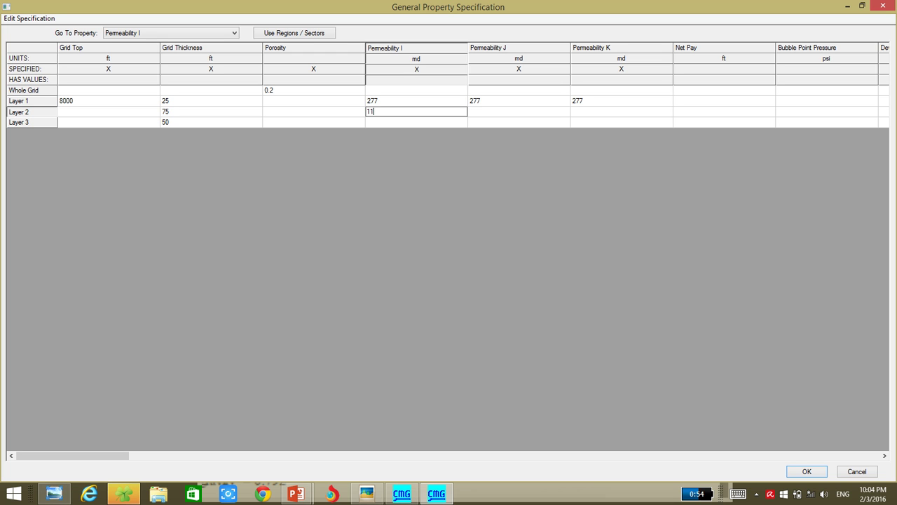
pyautogui.write('20')
pyautogui.press('Tab')
pyautogui.write('1120')
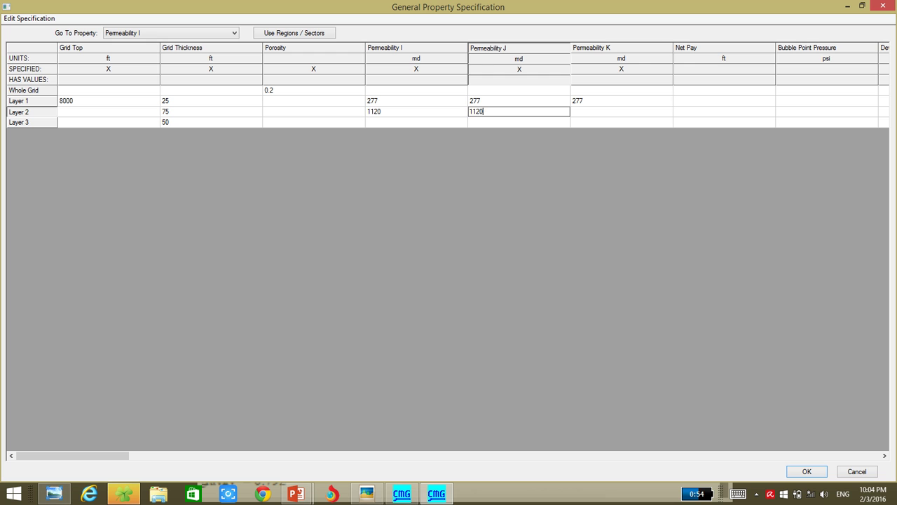
pyautogui.press('Tab')
pyautogui.write('11')
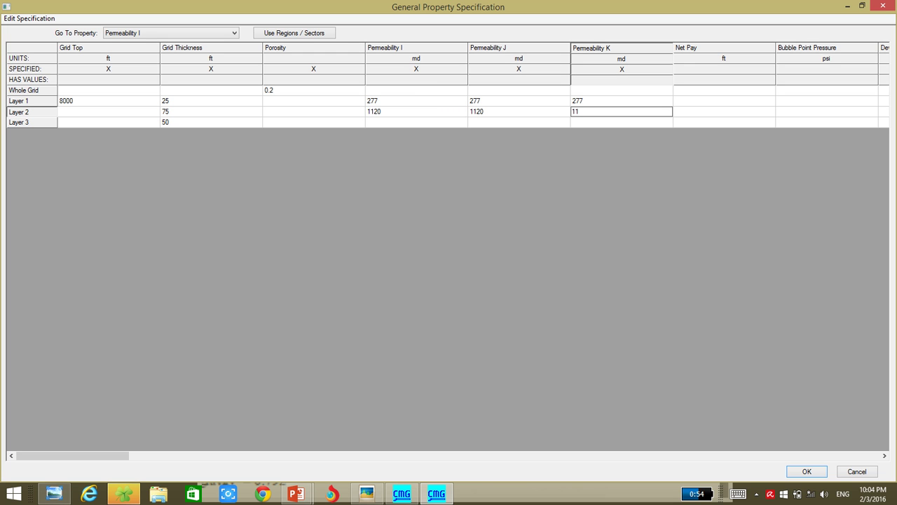
pyautogui.write('20')
pyautogui.press('Return')
# Step: Set Layer 3's Permeability I, J and K to 700 md, and calculate the block values for all specified properties
pyautogui.press('Left')
pyautogui.press('Left')
pyautogui.write('700')
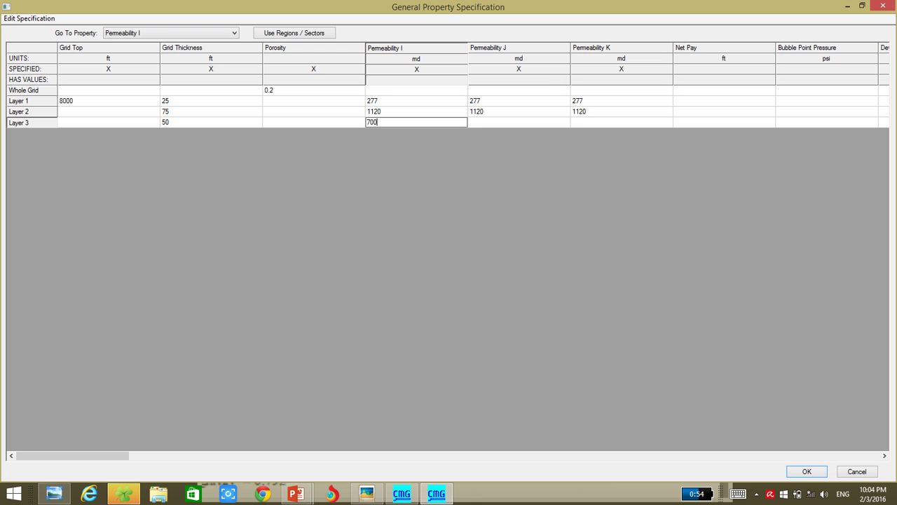
pyautogui.press('Tab')
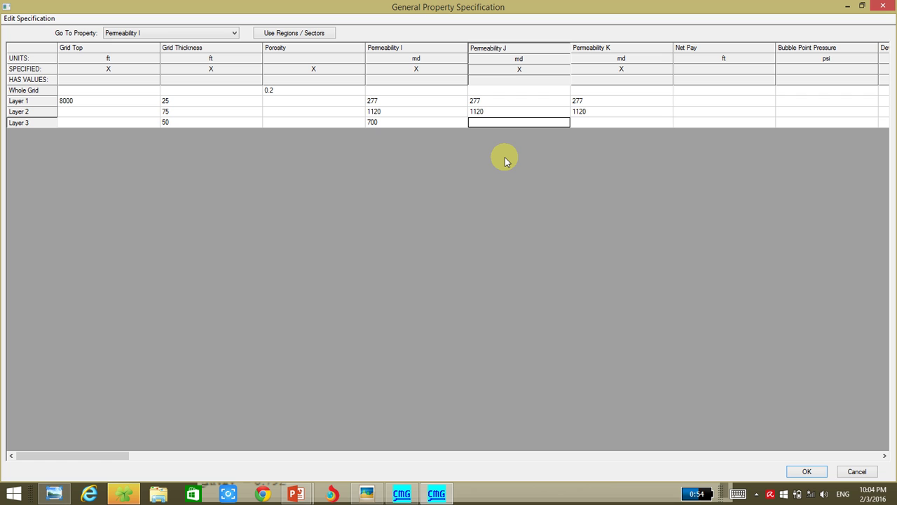
pyautogui.write('700')
pyautogui.press('Tab')
pyautogui.write('700')
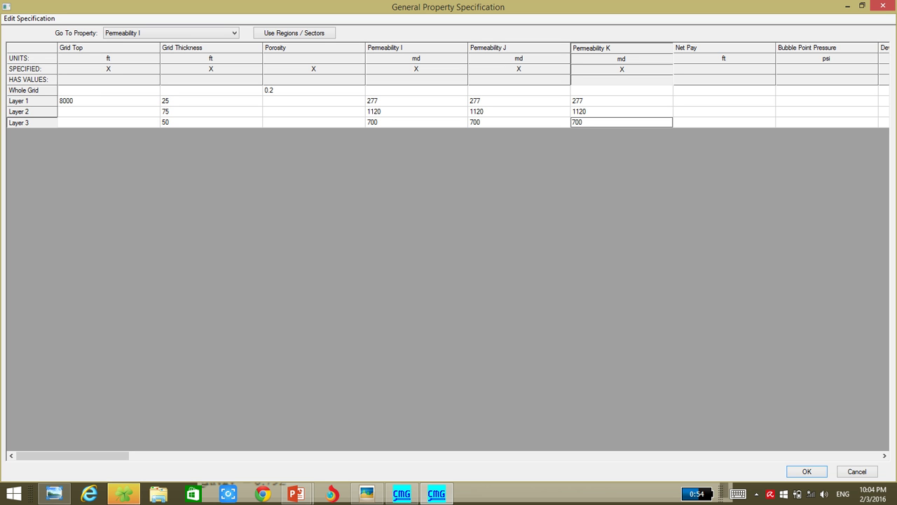
pyautogui.click(815, 471)
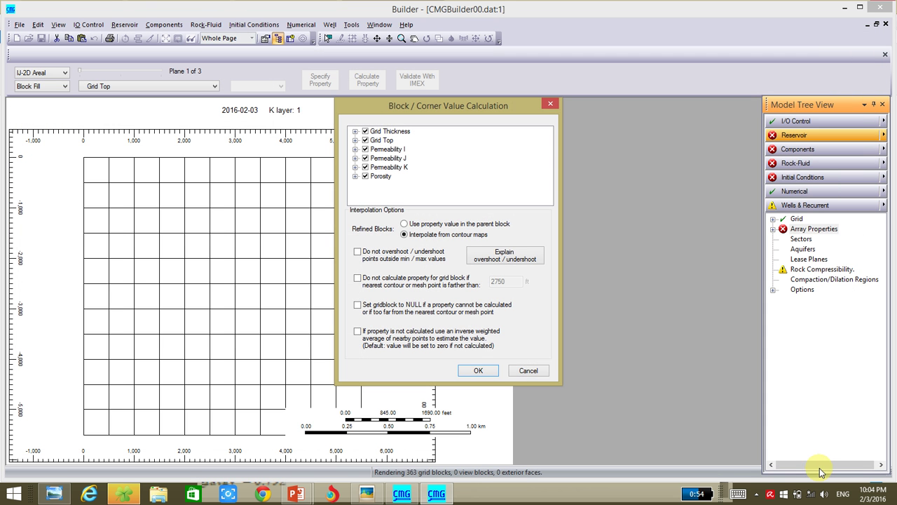
pyautogui.click(481, 369)
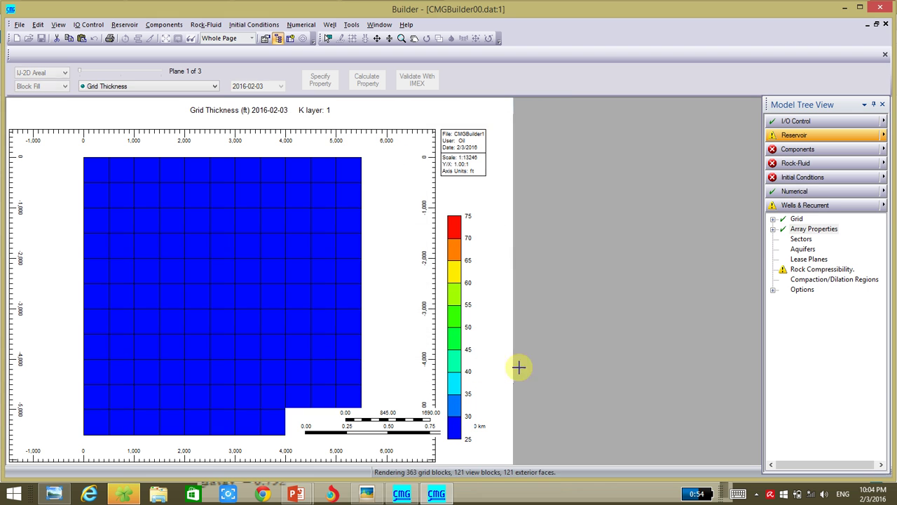
# Step: Set the rock compressibility (CPOR) to 0.000004 1/psi, as given in the tutorial image
pyautogui.doubleClick(827, 272)
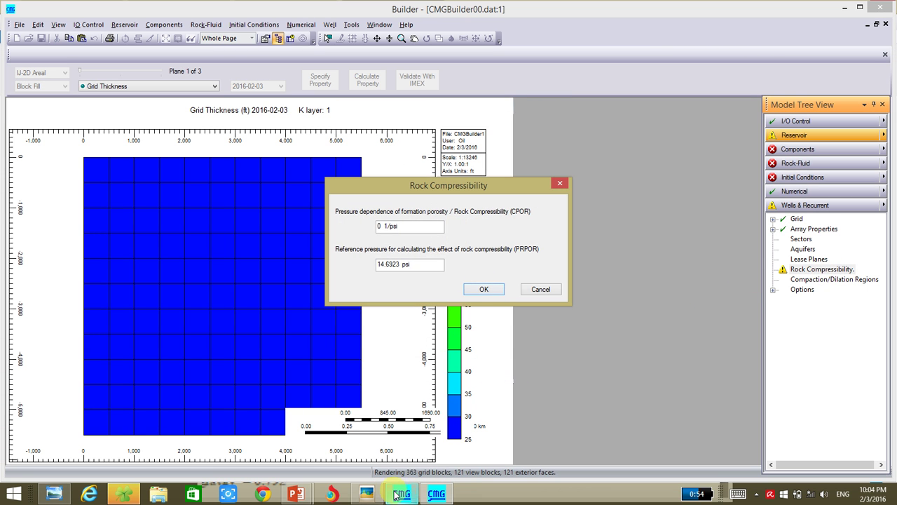
pyautogui.click(366, 494)
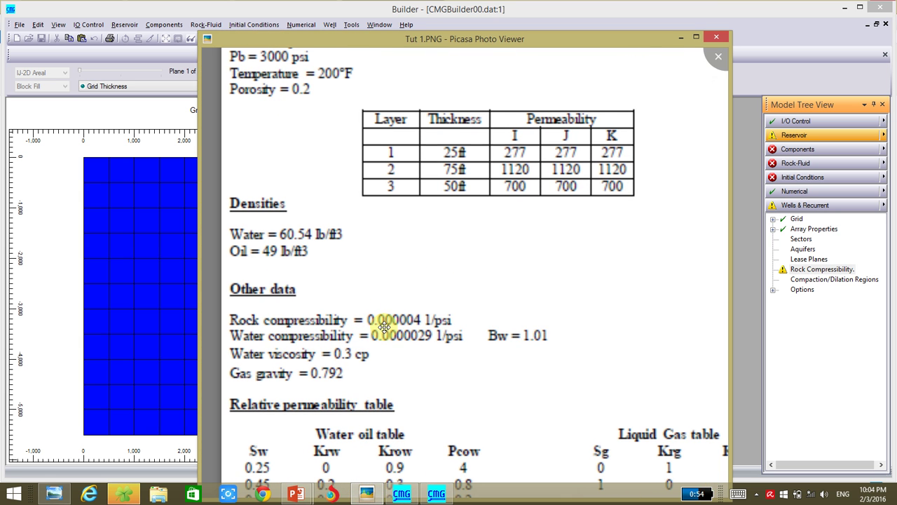
pyautogui.click(747, 295)
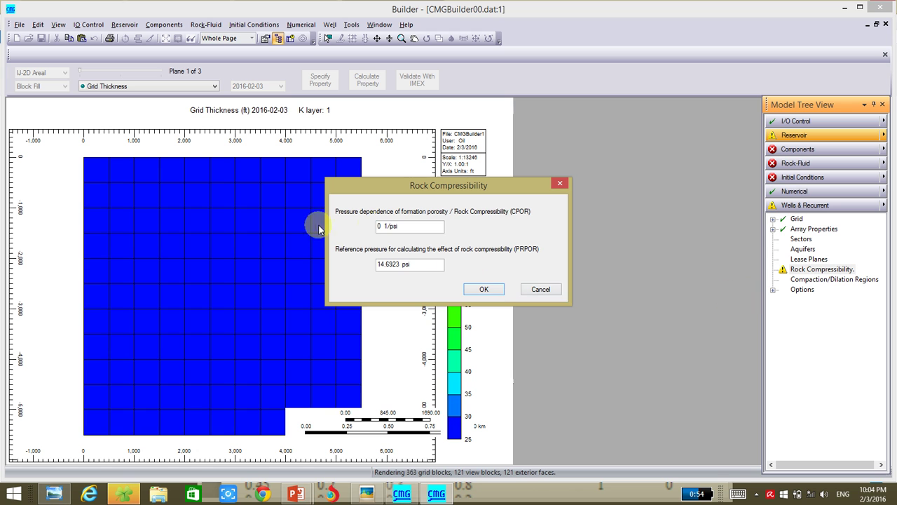
pyautogui.click(385, 225)
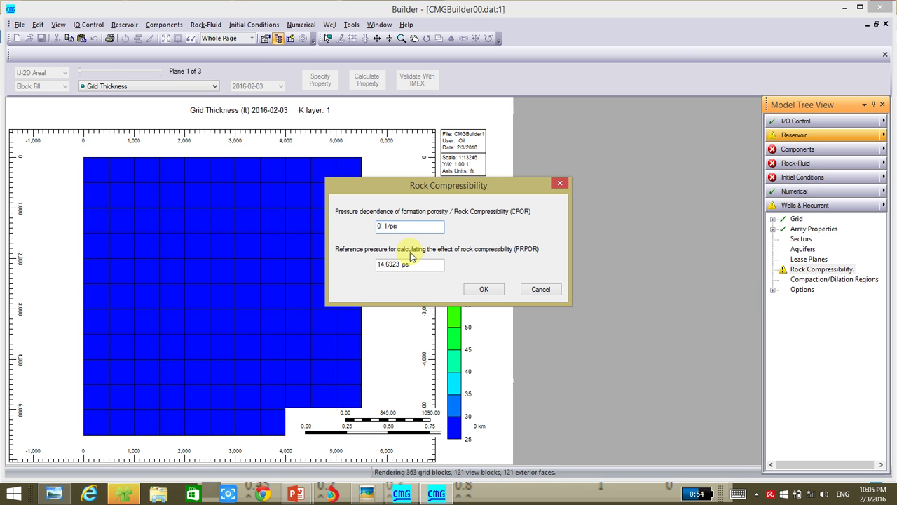
pyautogui.write('.000004')
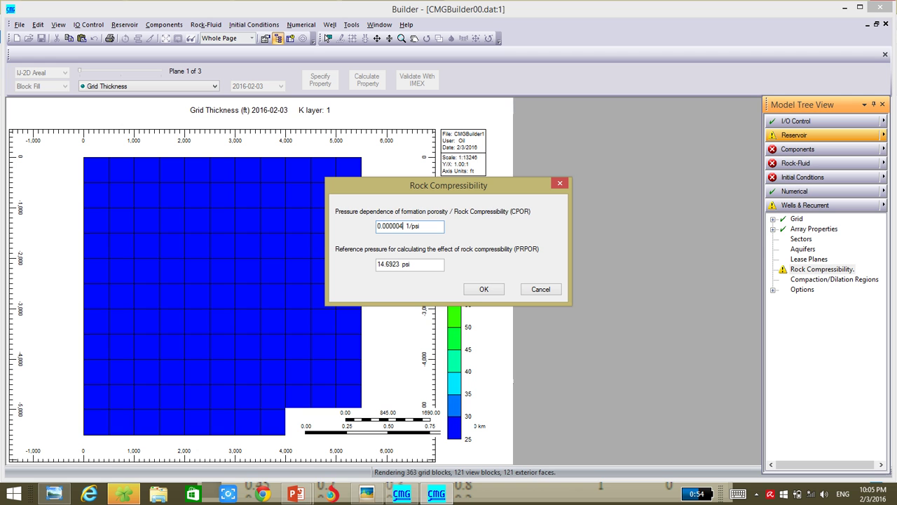
pyautogui.click(478, 292)
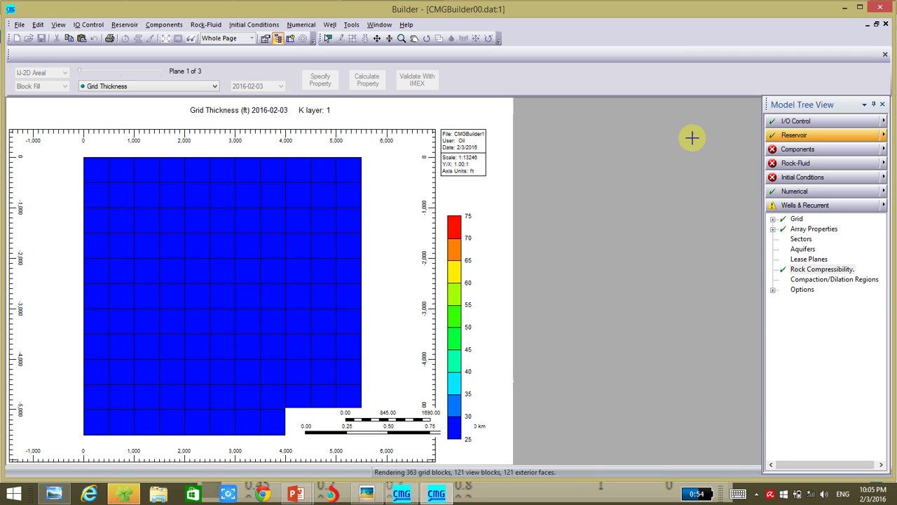
# Step: Start defining the fluid component model as a quick black-oil model using correlations
pyautogui.click(782, 153)
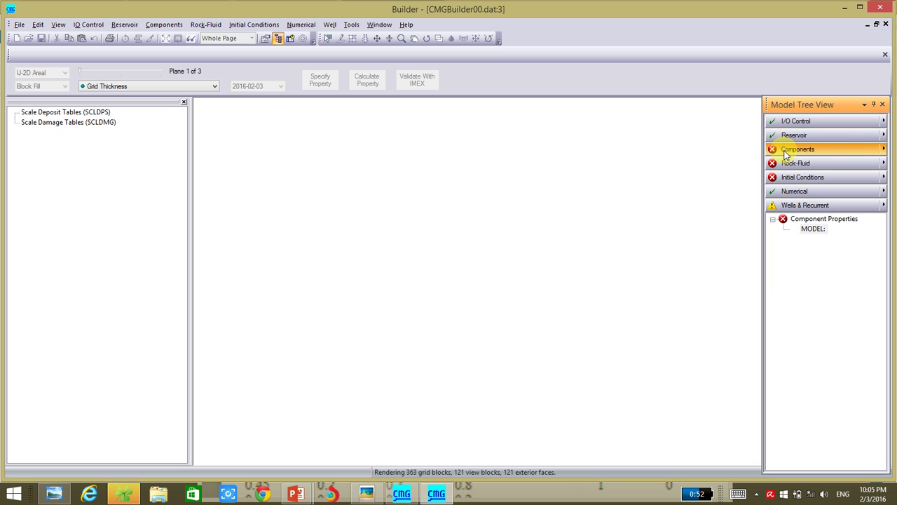
pyautogui.doubleClick(813, 230)
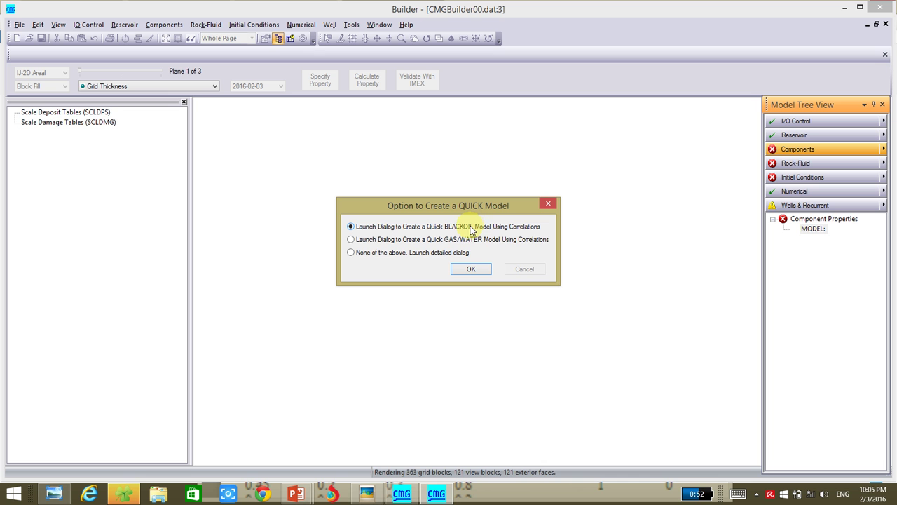
pyautogui.click(472, 270)
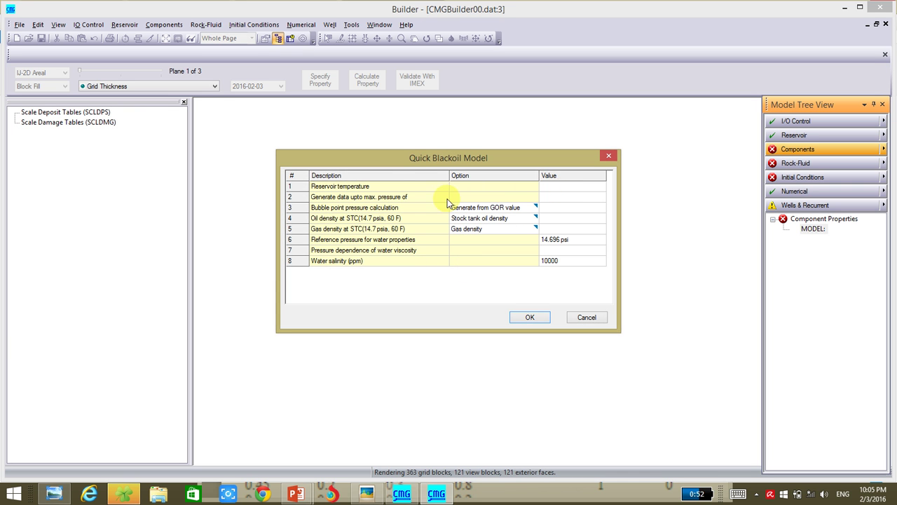
# Step: Look up the temperature in Tut 1.PNG and set the quick black-oil model's reservoir temperature to 200 F
pyautogui.click(560, 187)
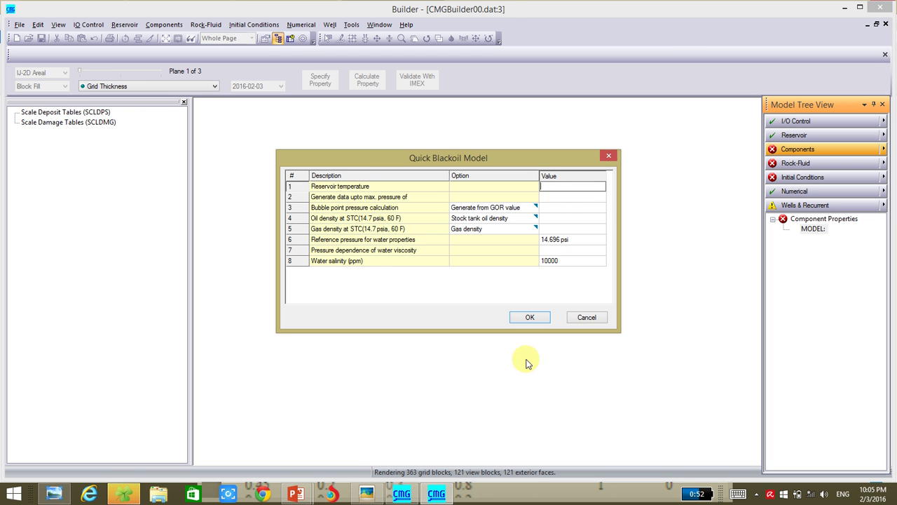
pyautogui.click(366, 494)
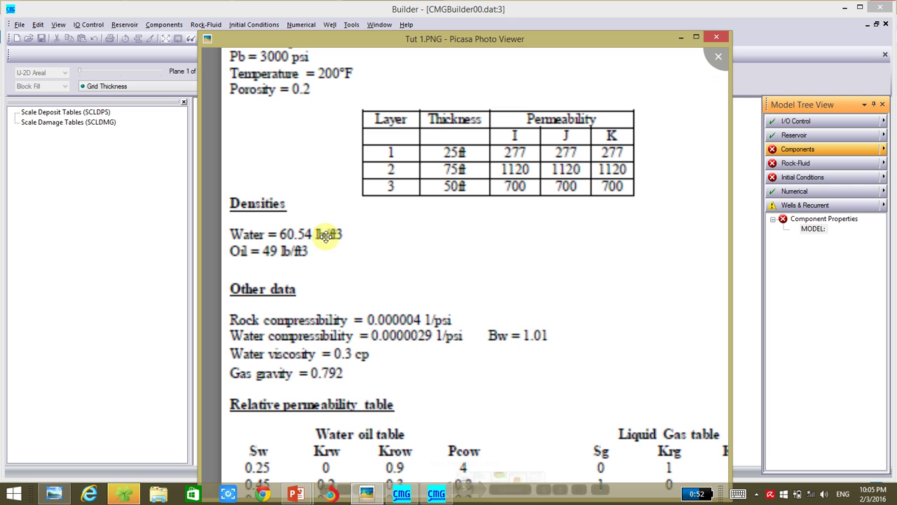
pyautogui.moveTo(313, 231); pyautogui.dragTo(344, 284)
pyautogui.moveTo(300, 136); pyautogui.dragTo(291, 175)
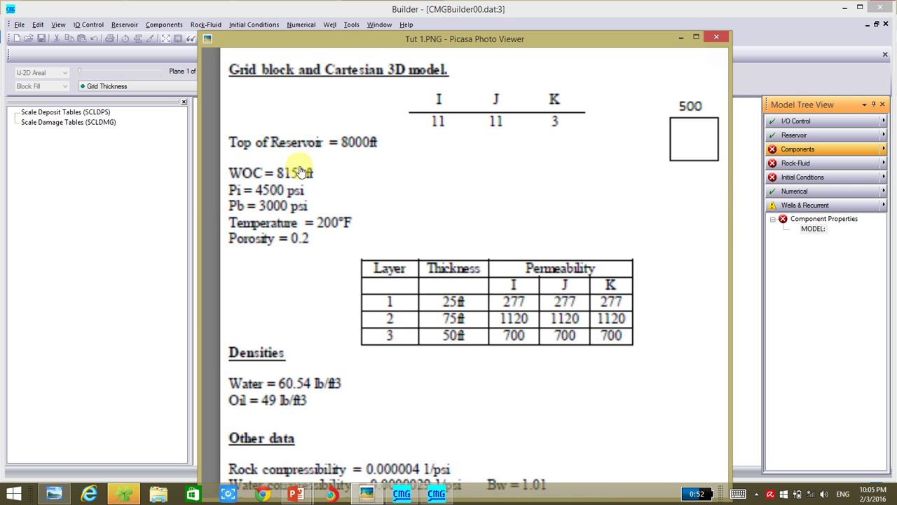
pyautogui.moveTo(327, 350); pyautogui.dragTo(327, 297)
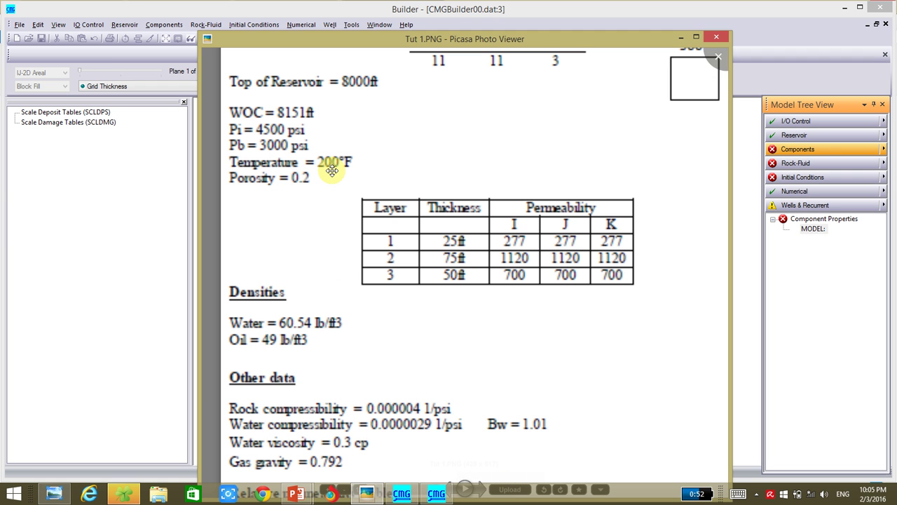
pyautogui.click(160, 236)
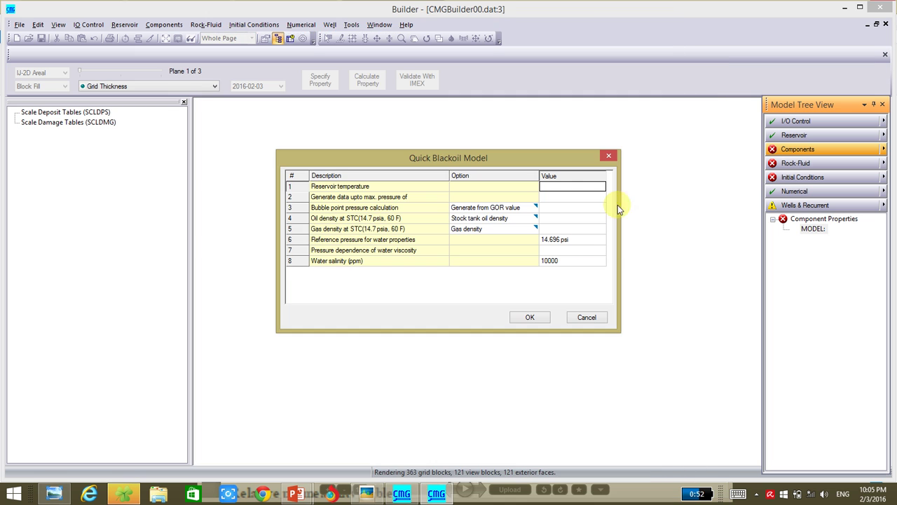
pyautogui.click(564, 189)
pyautogui.write('200')
# Step: Set the maximum pressure for the generated black-oil data to 3000 psi
pyautogui.click(566, 196)
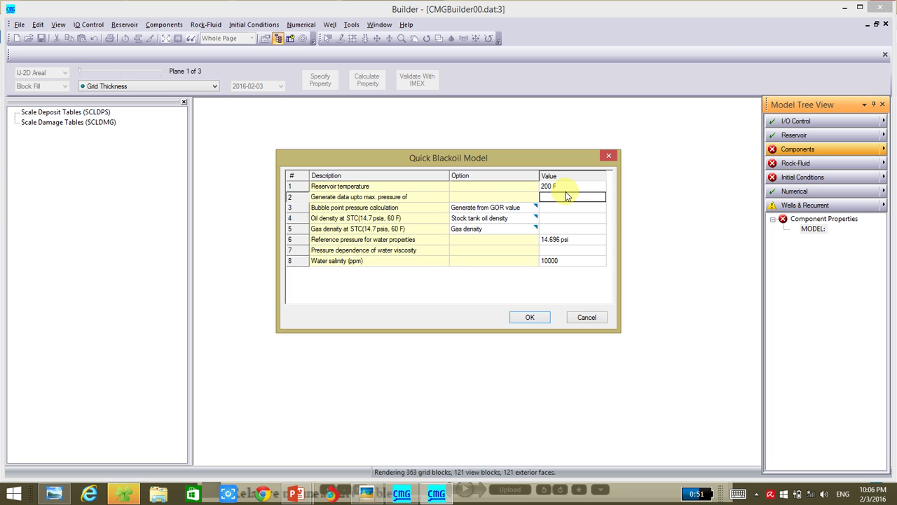
pyautogui.write('3000')
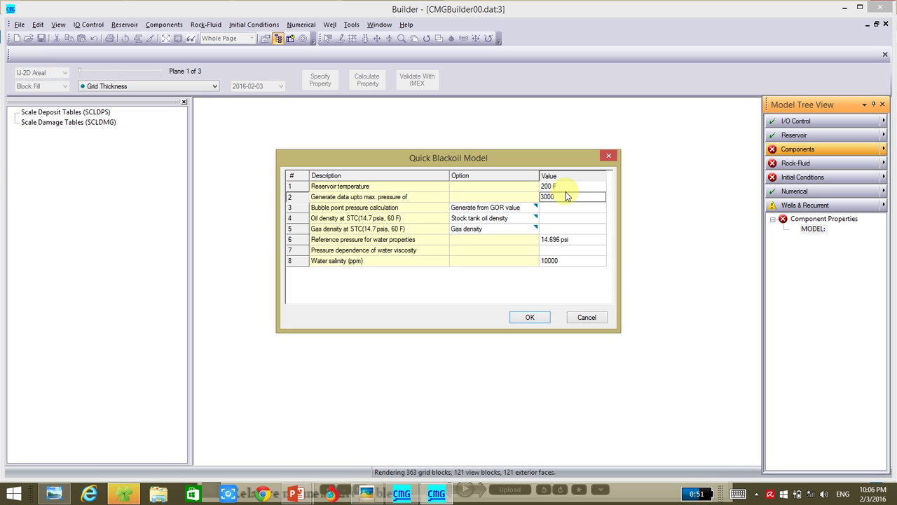
pyautogui.press('Return')
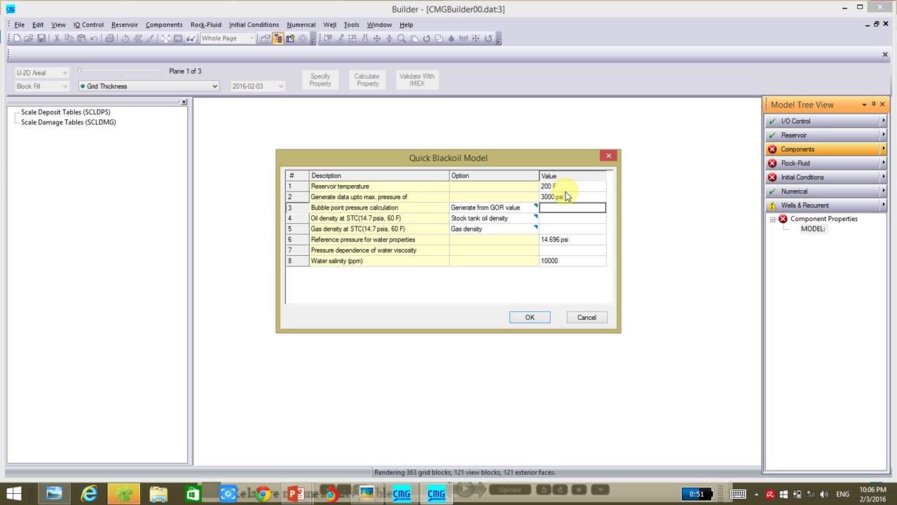
# Step: Switch the bubble point pressure calculation to Value provided and set it to 3000 psi
pyautogui.click(518, 210)
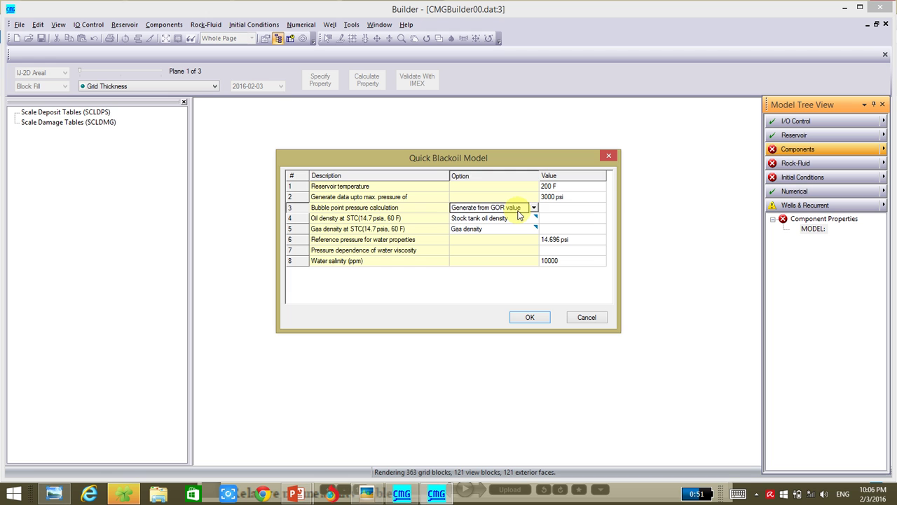
pyautogui.click(525, 208)
pyautogui.click(525, 218)
pyautogui.click(550, 209)
pyautogui.click(550, 209)
pyautogui.write('3000')
pyautogui.press('Return')
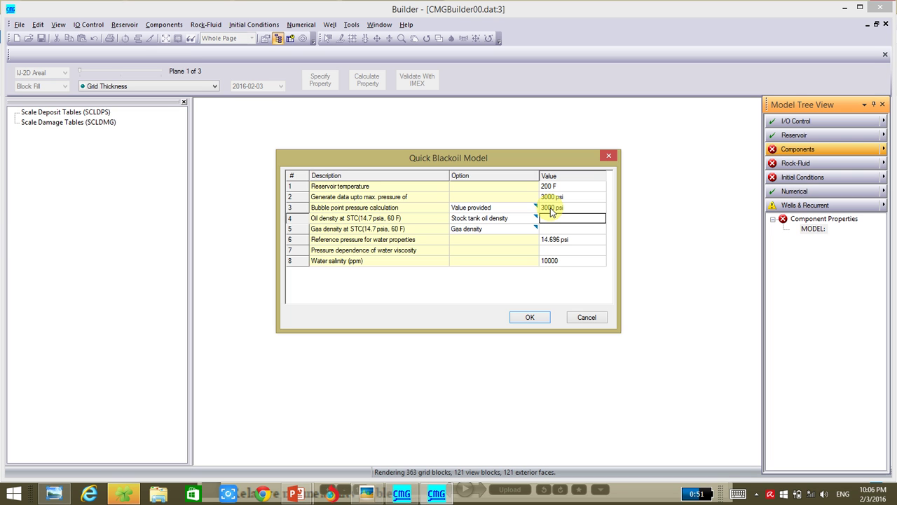
# Step: Set the stock tank oil density to 49 and look up the gas gravity in Tut 1.PNG
pyautogui.click(564, 219)
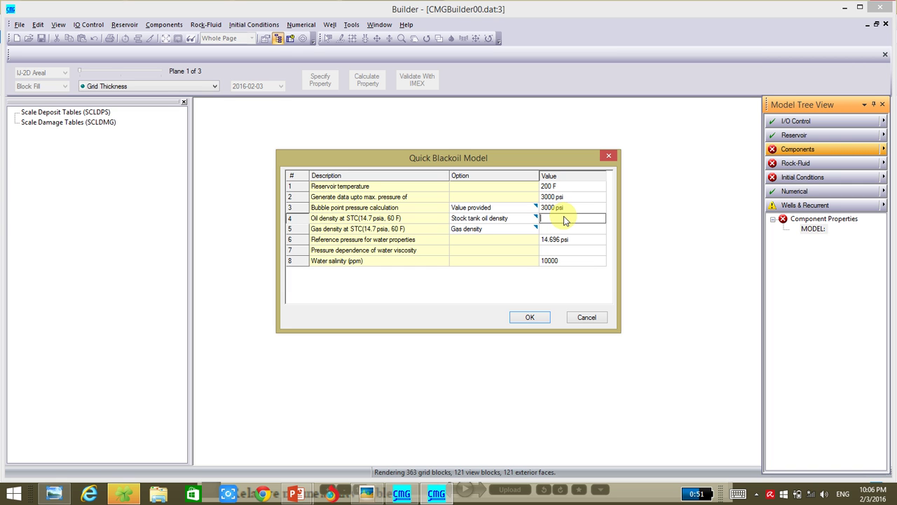
pyautogui.write('49')
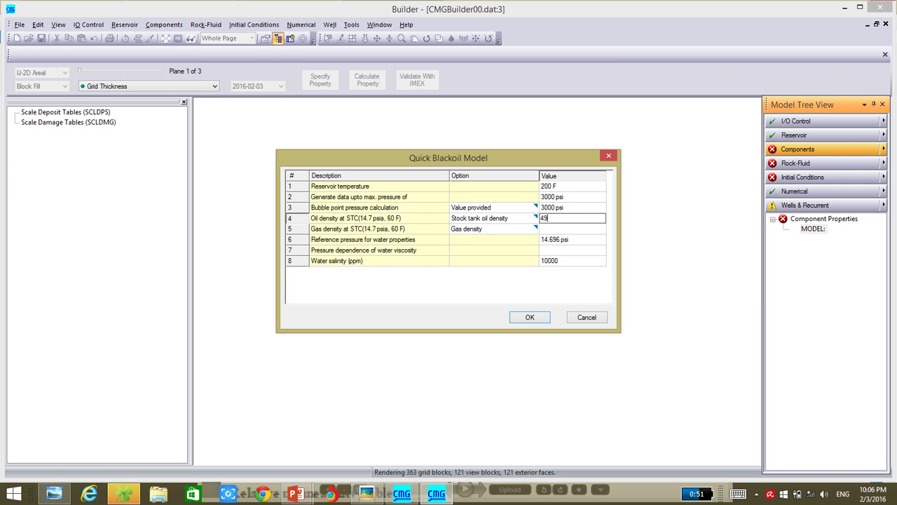
pyautogui.click(366, 493)
pyautogui.scroll(-2, 334, 394)
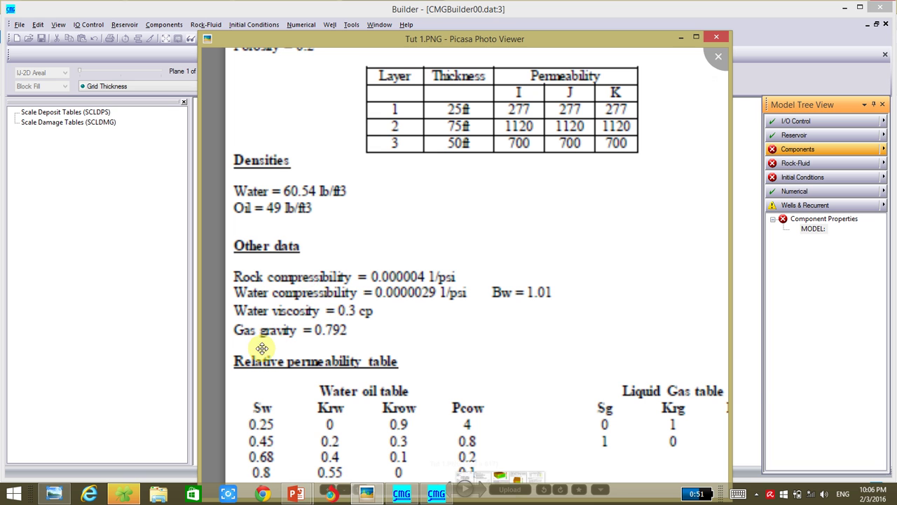
pyautogui.click(742, 347)
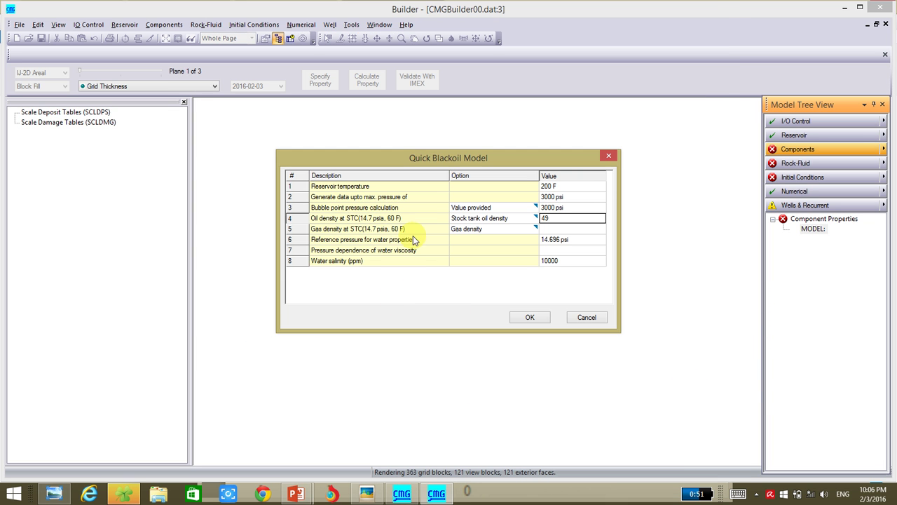
# Step: Define the gas density as Gas gravity (Air=1) with value 0.792 and generate the quick black-oil model
pyautogui.click(524, 232)
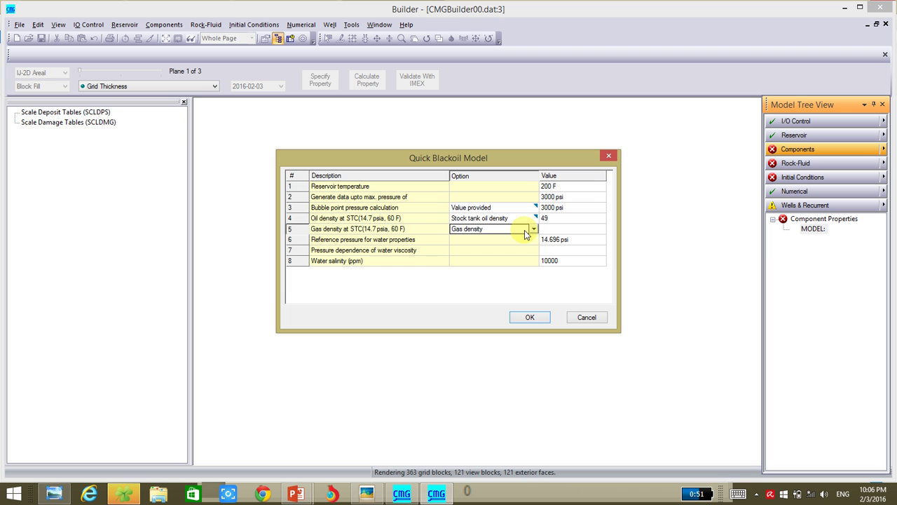
pyautogui.click(524, 231)
pyautogui.click(516, 243)
pyautogui.click(551, 231)
pyautogui.write('0')
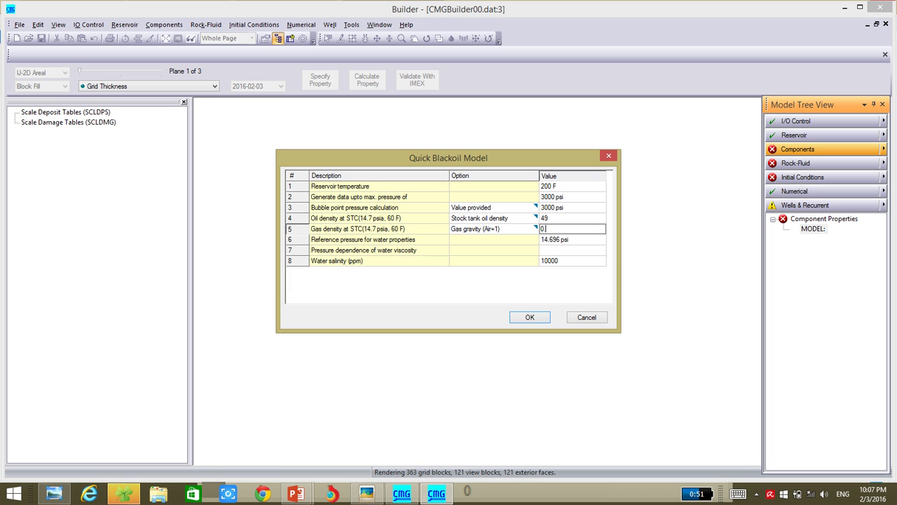
pyautogui.write('.792')
pyautogui.click(529, 317)
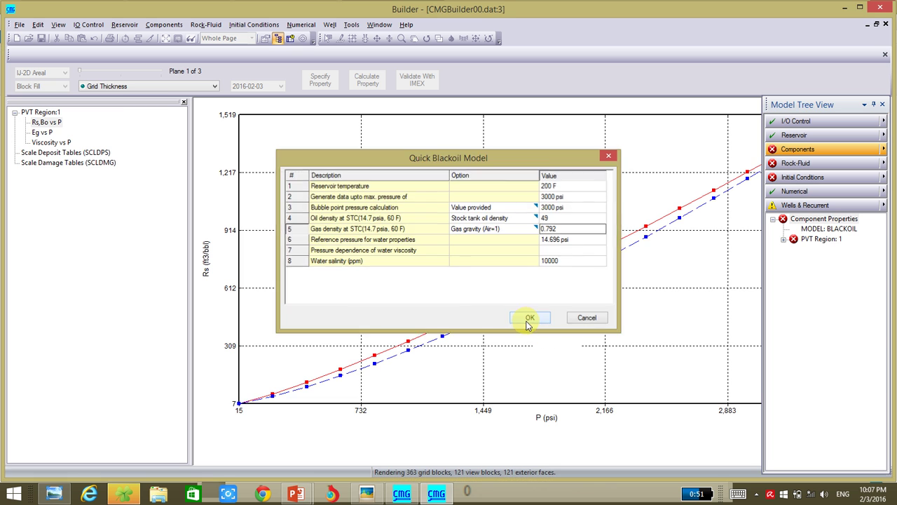
# Step: Set the water compressibility (CW) of PVT Region 1 to 0.000000264875 1/psi and accept the region's properties
pyautogui.doubleClick(815, 240)
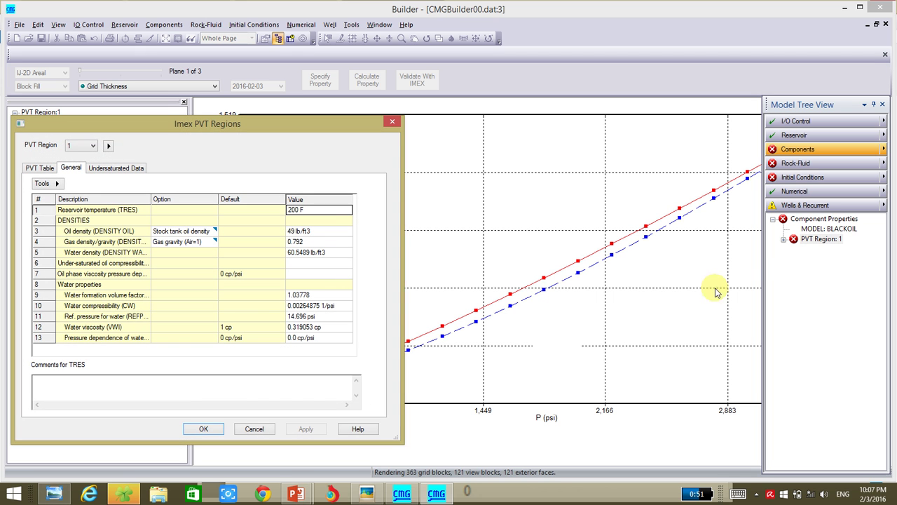
pyautogui.click(297, 307)
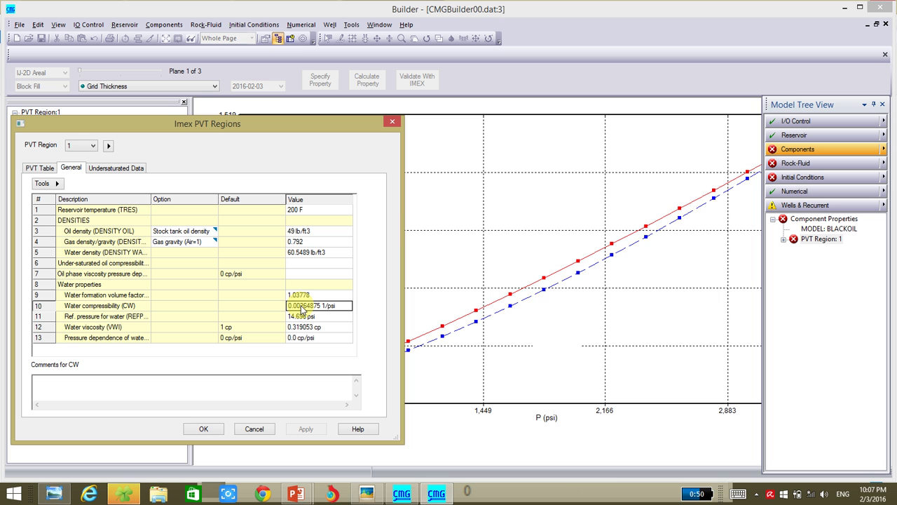
pyautogui.click(299, 309)
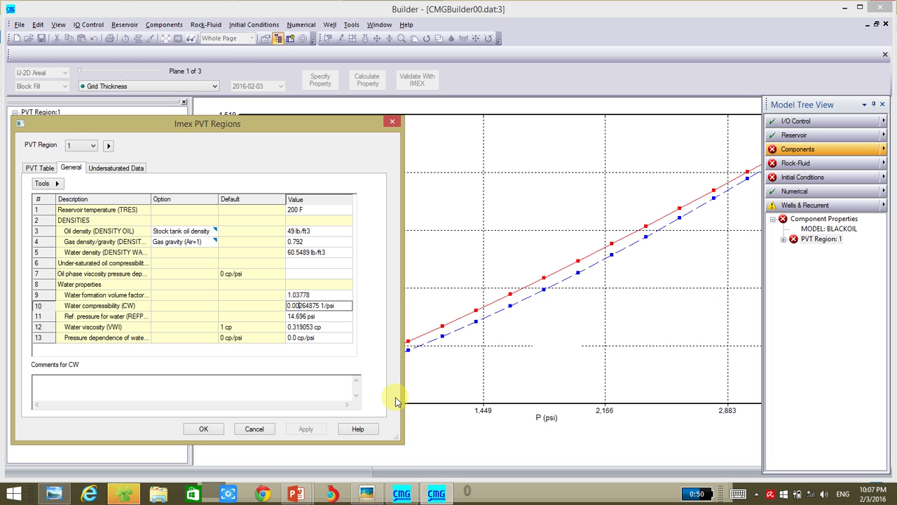
pyautogui.write('0000')
pyautogui.press('Return')
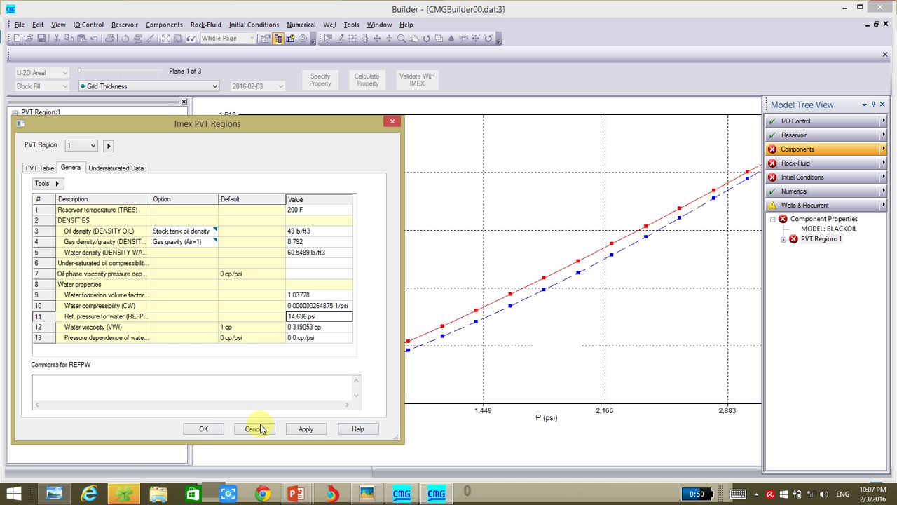
pyautogui.click(202, 428)
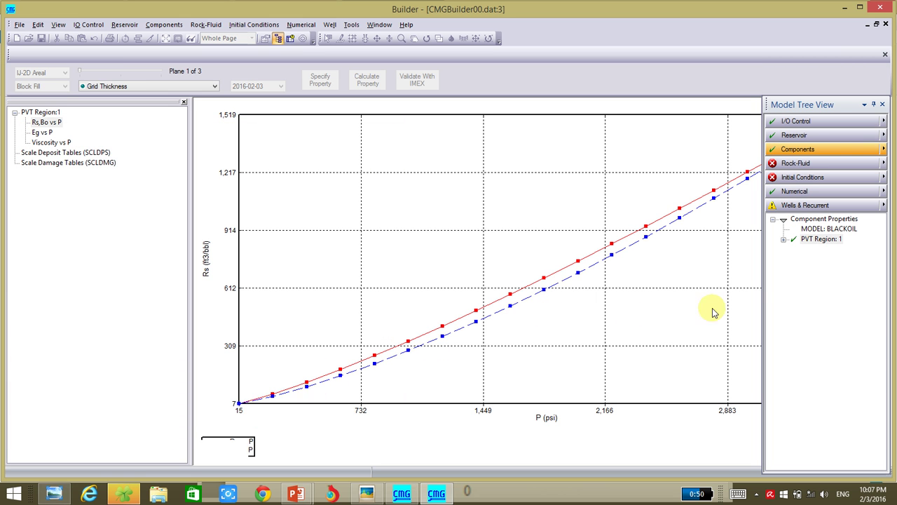
# Step: Create a new rock type under Rock Fluid Types and exclude capillary pressure hysteresis from its water-oil table
pyautogui.click(795, 162)
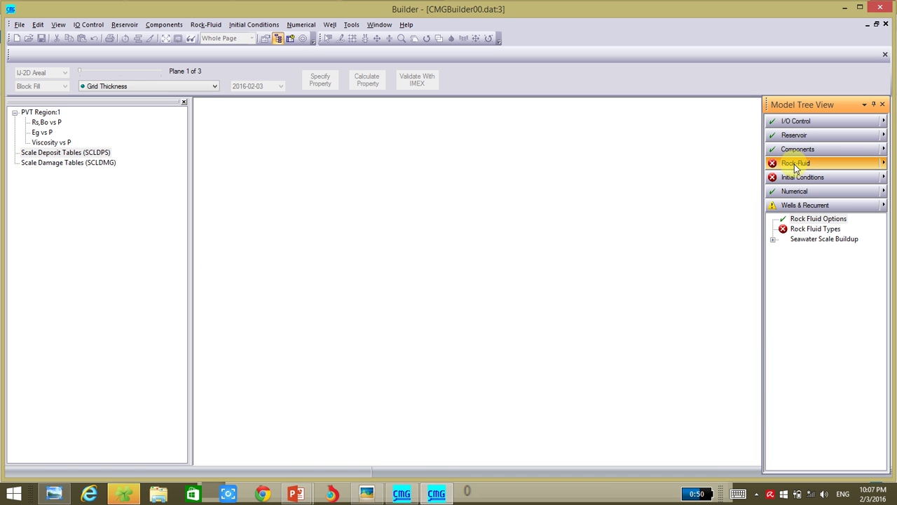
pyautogui.doubleClick(814, 230)
pyautogui.click(174, 145)
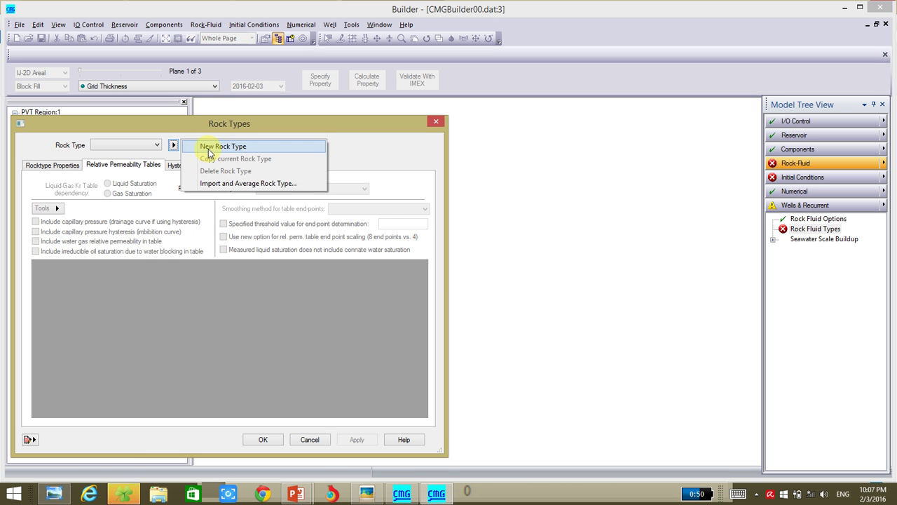
pyautogui.click(210, 150)
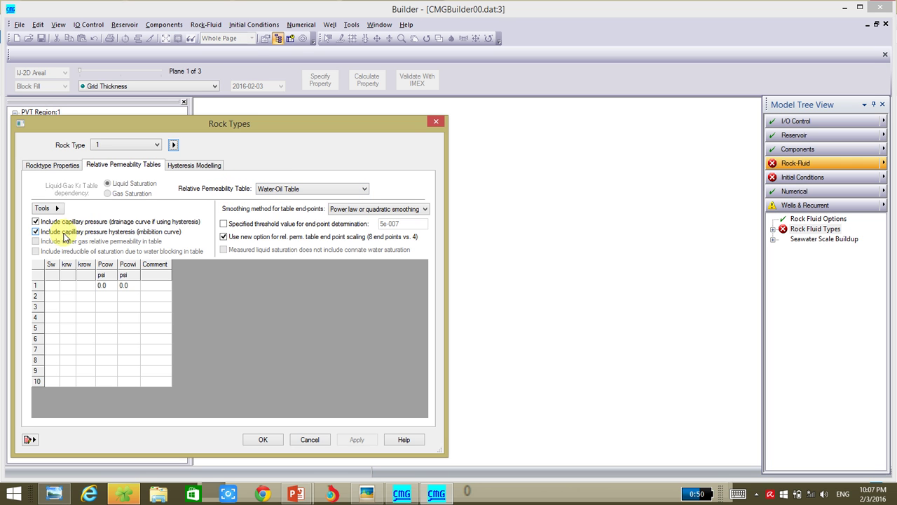
pyautogui.click(38, 233)
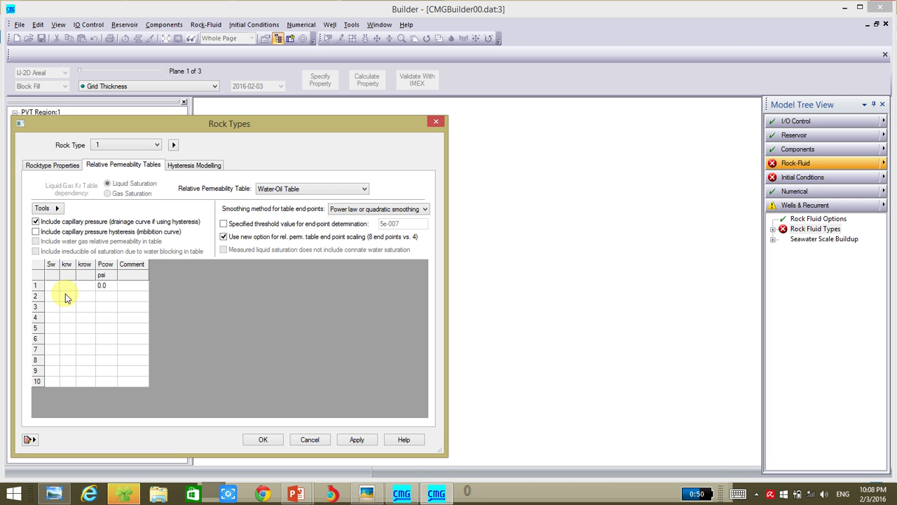
# Step: Consult the water-oil table in Tut 1.PNG and fill row 1 with Sw 0.25, krw 0, krow 0.9 and Pcow 4
pyautogui.click(366, 494)
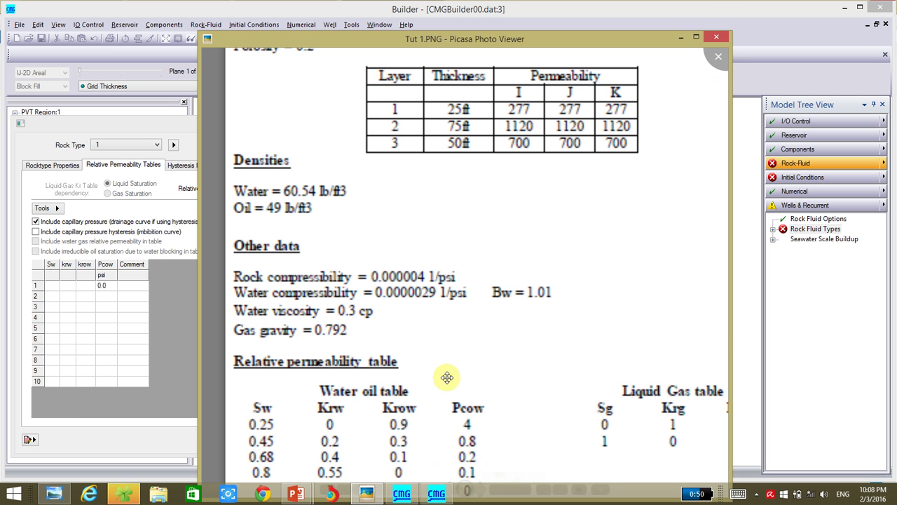
pyautogui.scroll(2, 421, 275)
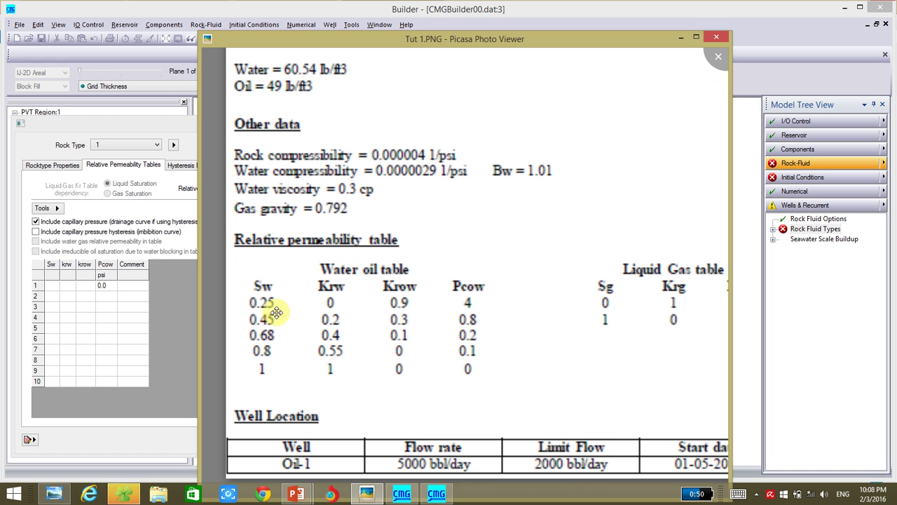
pyautogui.click(53, 287)
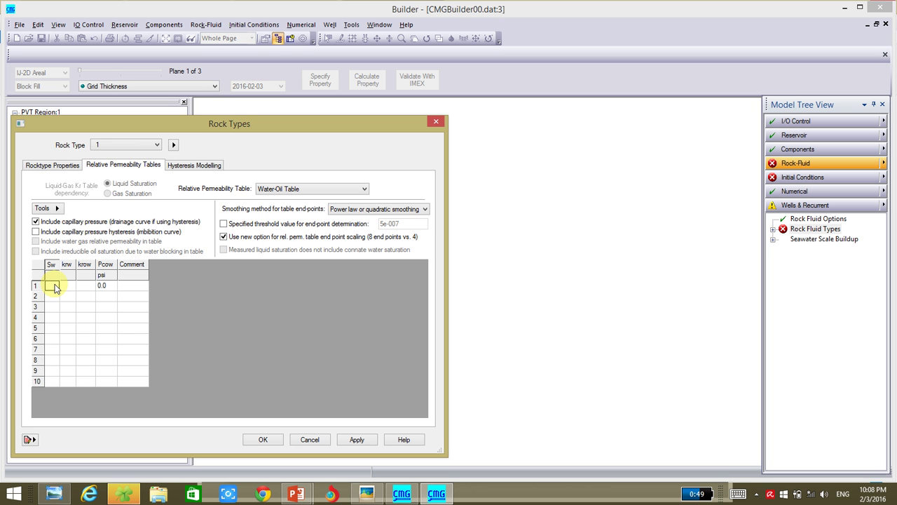
pyautogui.write('.25')
pyautogui.press('Tab')
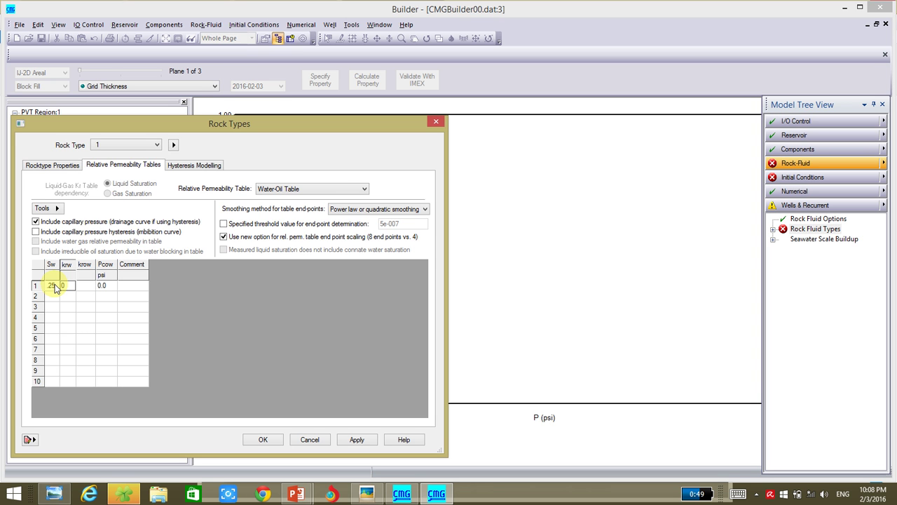
pyautogui.press('Tab')
pyautogui.write('.9')
pyautogui.press('Tab')
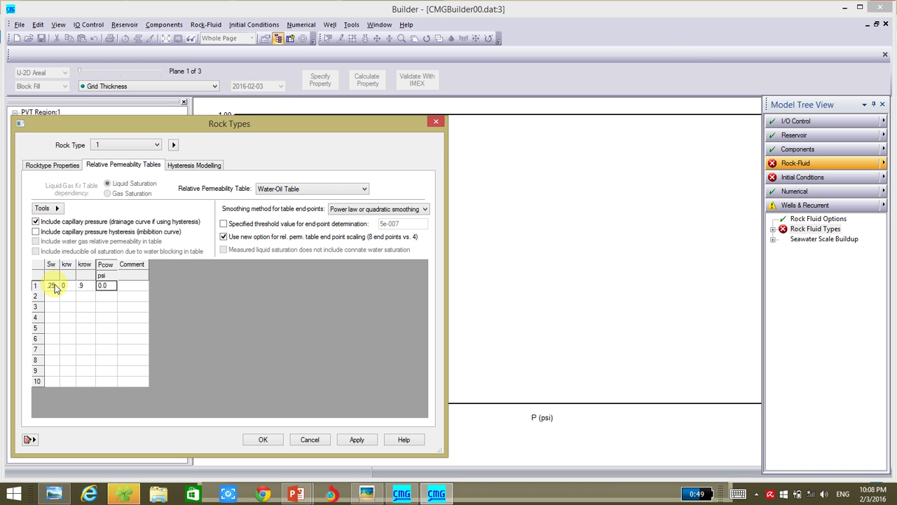
pyautogui.write('4')
pyautogui.press('Return')
pyautogui.press('Left')
pyautogui.press('Left')
pyautogui.press('Left')
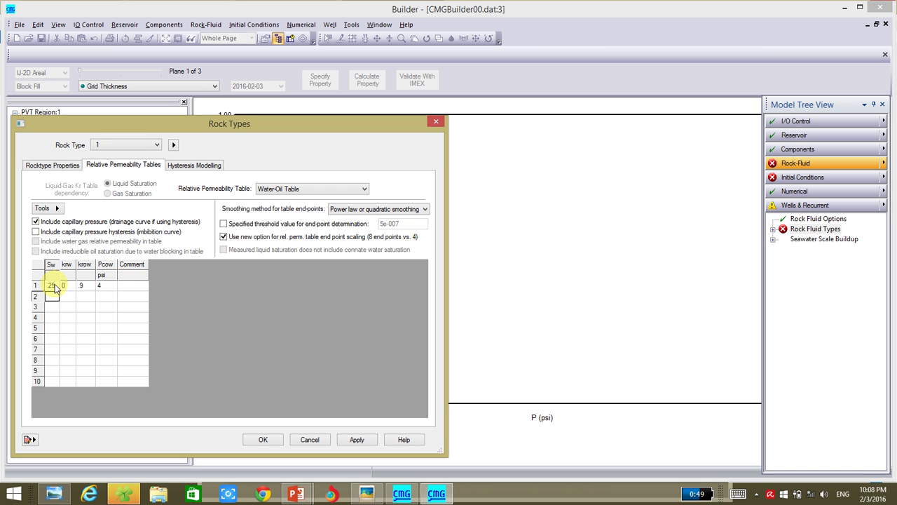
# Step: Fill row 2 of the water-oil table with Sw 0.45, krw 0.2, krow 0.3 and Pcow 0.8
pyautogui.press('F2')
pyautogui.write('.45')
pyautogui.press('Tab')
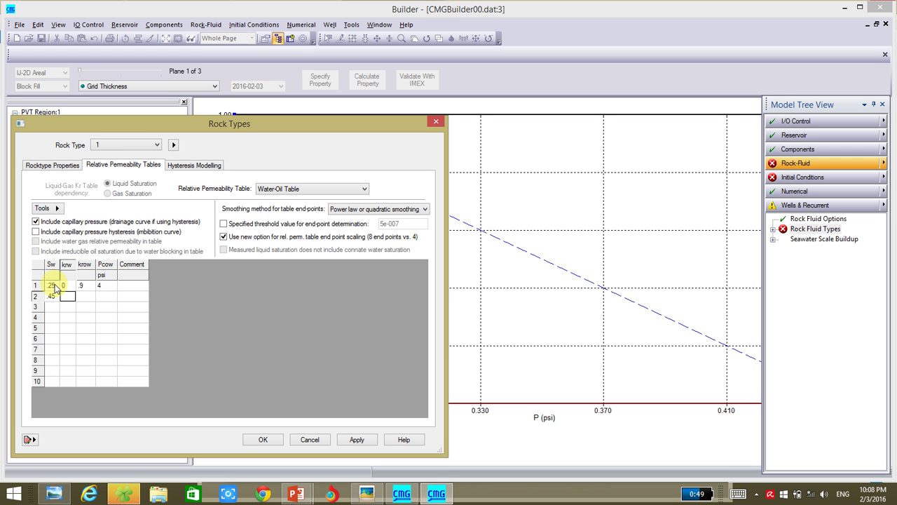
pyautogui.write('.2')
pyautogui.press('Tab')
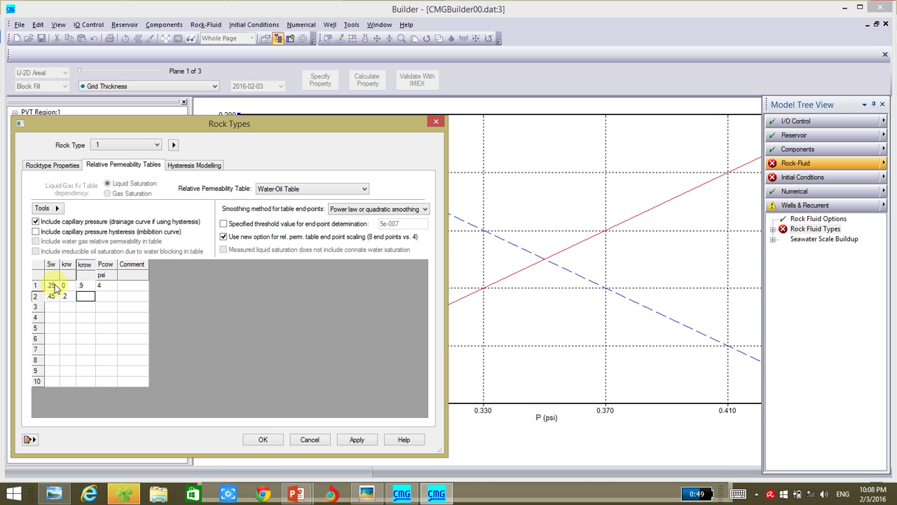
pyautogui.write('.3')
pyautogui.press('Tab')
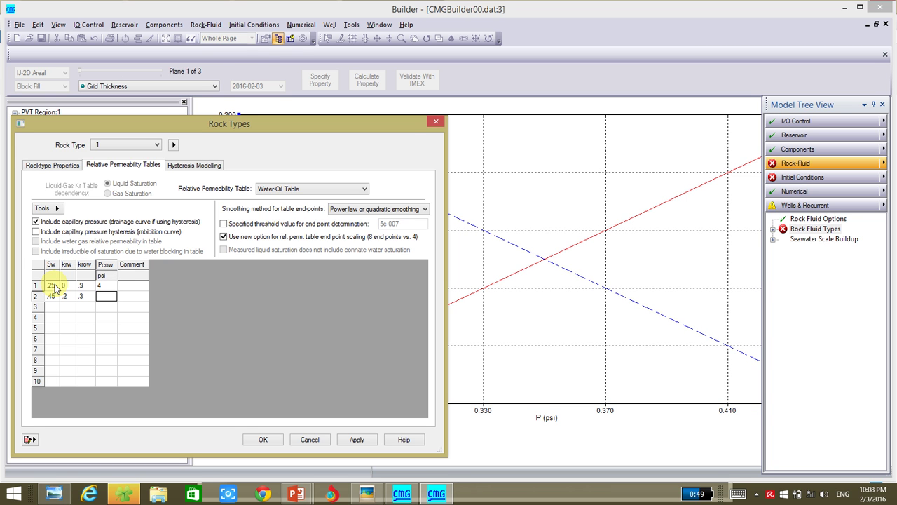
pyautogui.write('.8')
pyautogui.press('Return')
pyautogui.press('Left')
pyautogui.press('Left')
pyautogui.press('Left')
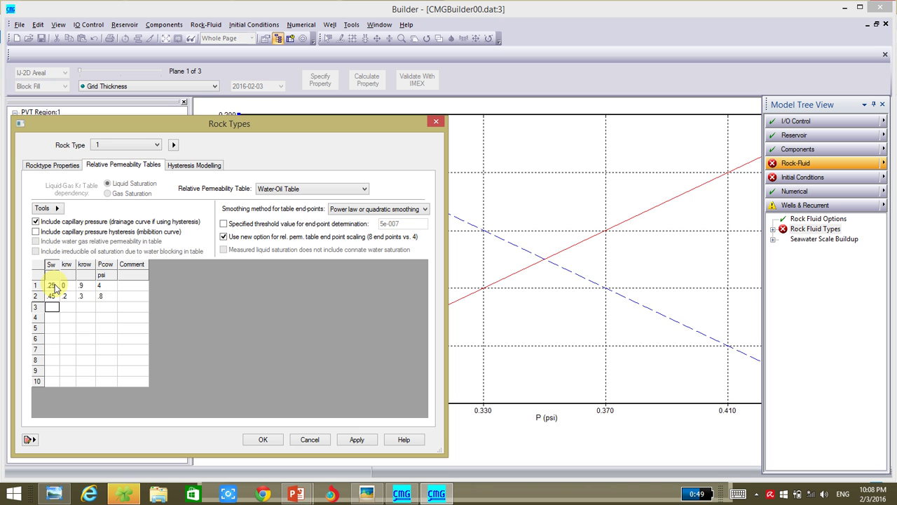
# Step: Fill row 3 of the water-oil table with Sw 0.68, krw 0.4, krow 0.1 and Pcow 0.2
pyautogui.write('.68')
pyautogui.press('Tab')
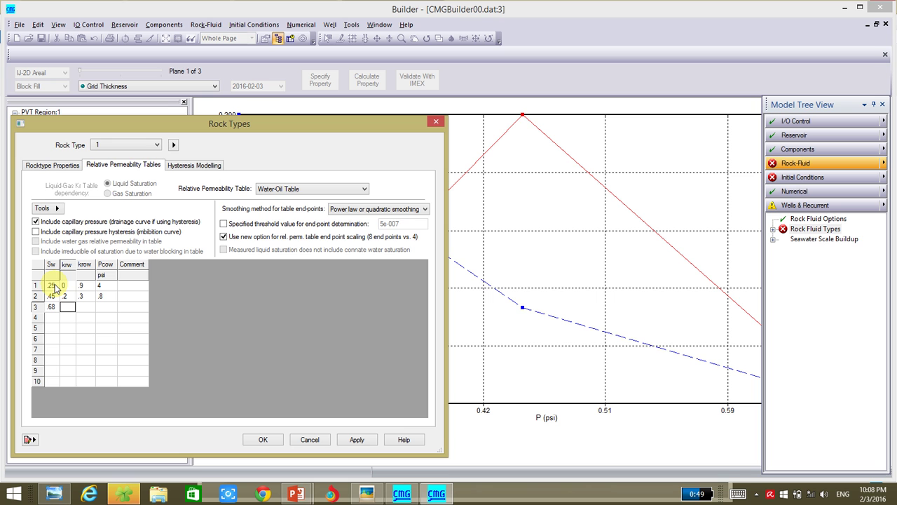
pyautogui.write('.4')
pyautogui.press('Tab')
pyautogui.write('.1')
pyautogui.press('Tab')
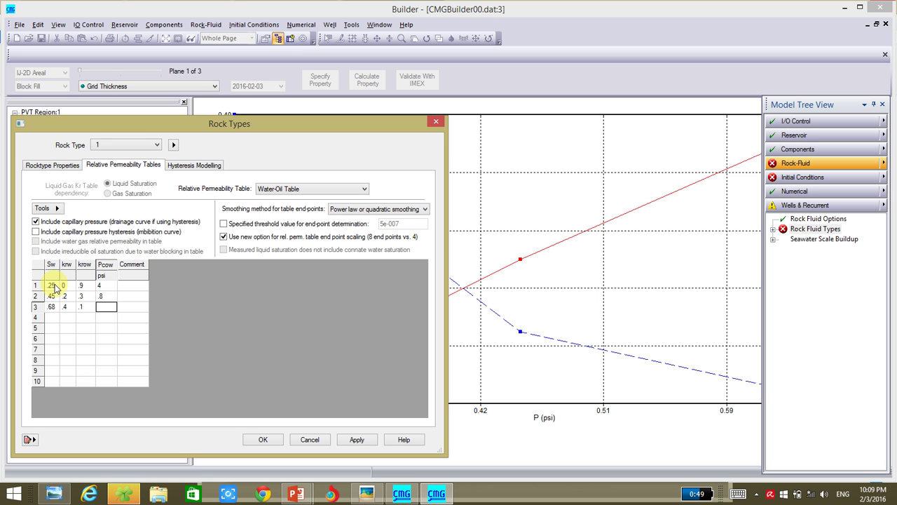
pyautogui.write('.2')
pyautogui.press('Return')
pyautogui.press('Left')
pyautogui.press('Left')
pyautogui.press('Left')
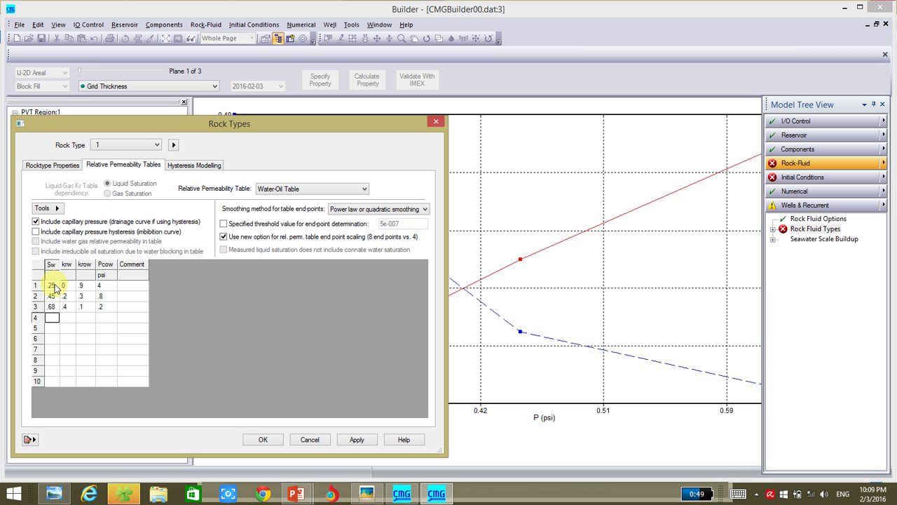
# Step: Fill row 4 of the water-oil table with Sw 0.8, krw 0.55, krow 0 and Pcow 0.1
pyautogui.write('.8')
pyautogui.press('Tab')
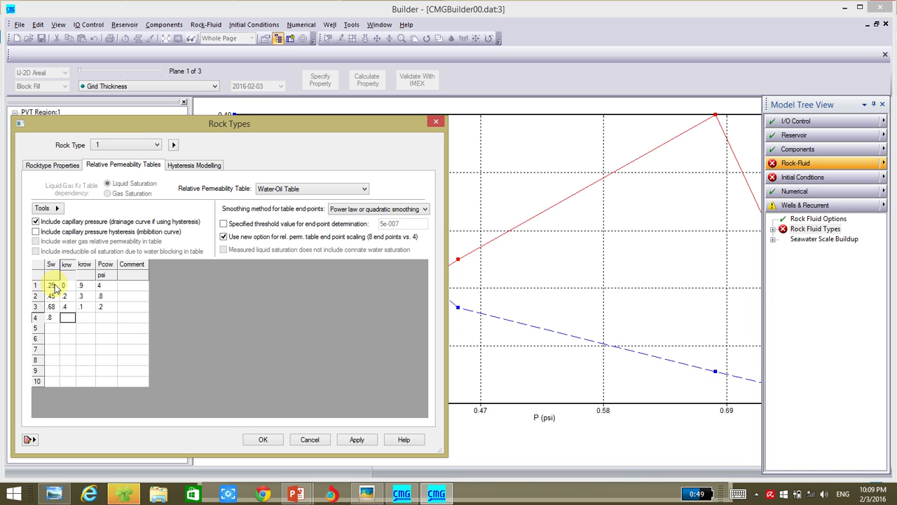
pyautogui.write('.55')
pyautogui.press('Tab')
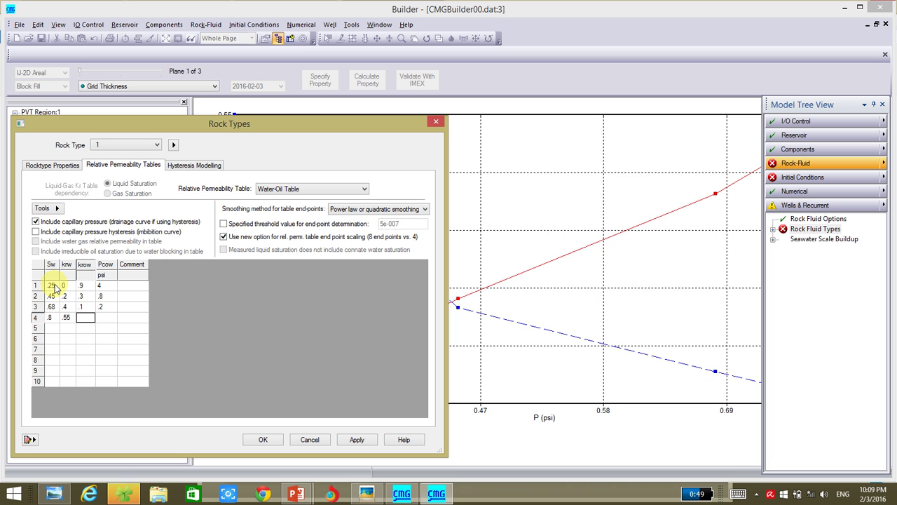
pyautogui.write('0')
pyautogui.press('Tab')
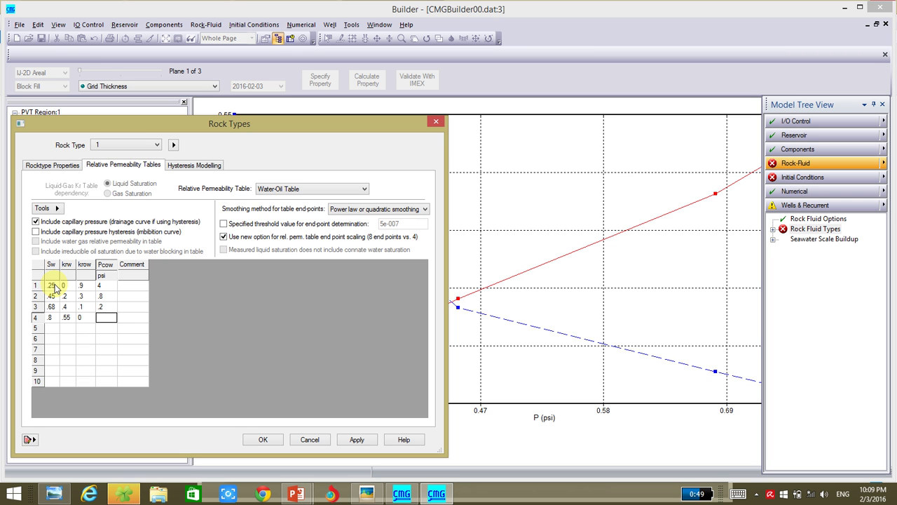
pyautogui.write('.1')
pyautogui.press('Return')
pyautogui.press('Left')
pyautogui.press('Left')
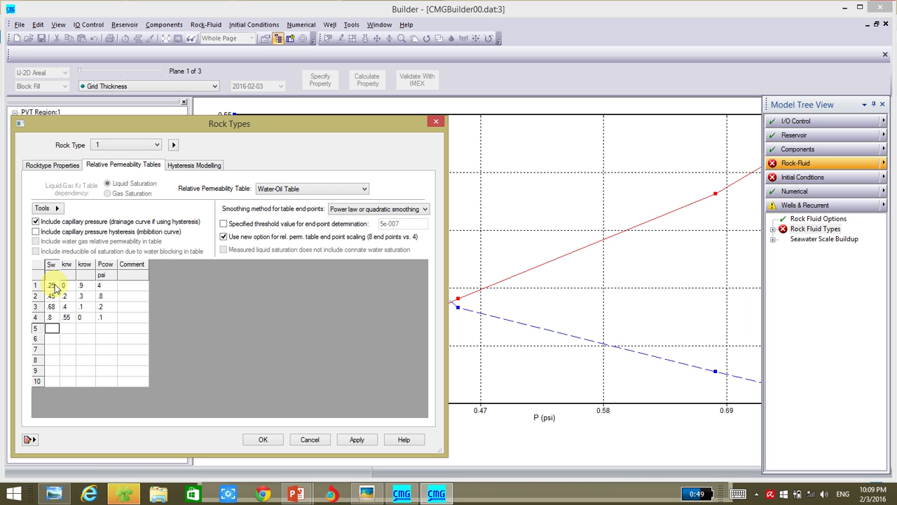
# Step: Fill row 5 of the water-oil table with Sw 1, krw 1, krow 0 and Pcow 0
pyautogui.write('1')
pyautogui.press('Tab')
pyautogui.write('1')
pyautogui.press('Tab')
pyautogui.write('0')
pyautogui.press('Tab')
pyautogui.write('0')
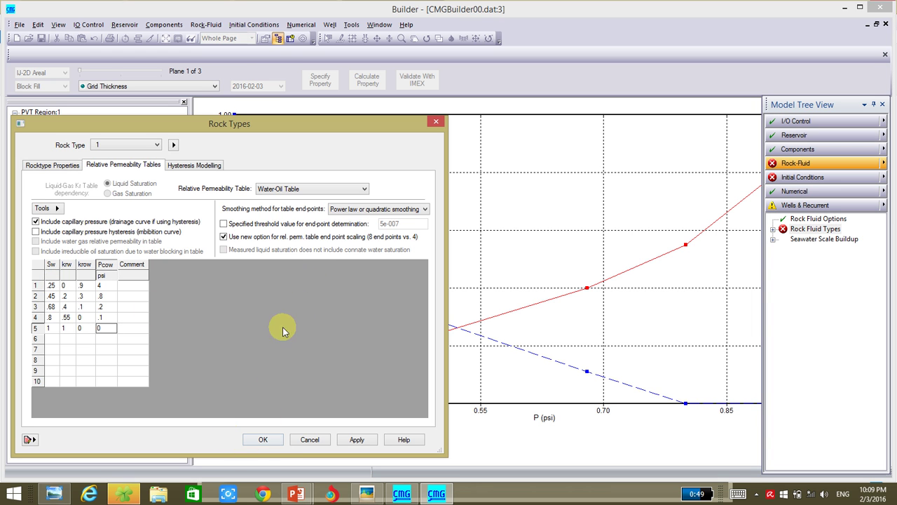
# Step: Switch to the liquid-gas table, exclude capillary pressure and its hysteresis, and make the table depend on gas saturation
pyautogui.click(274, 191)
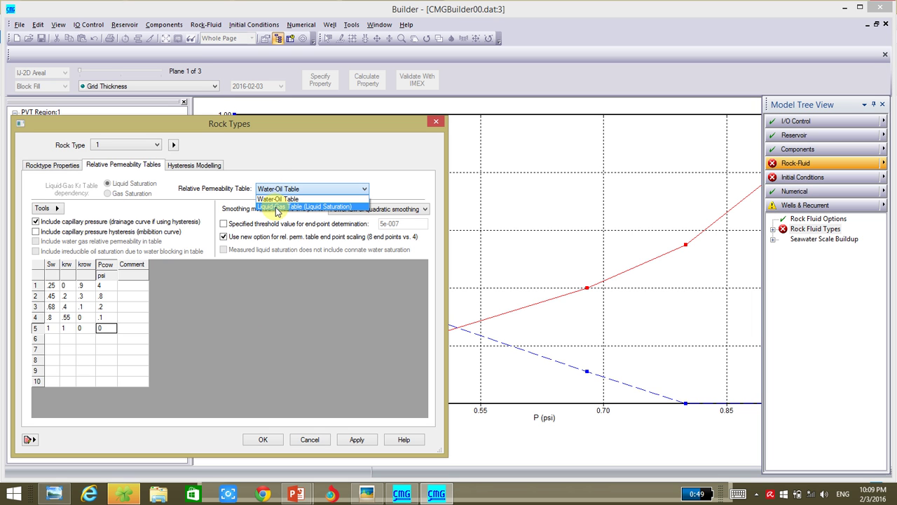
pyautogui.click(277, 207)
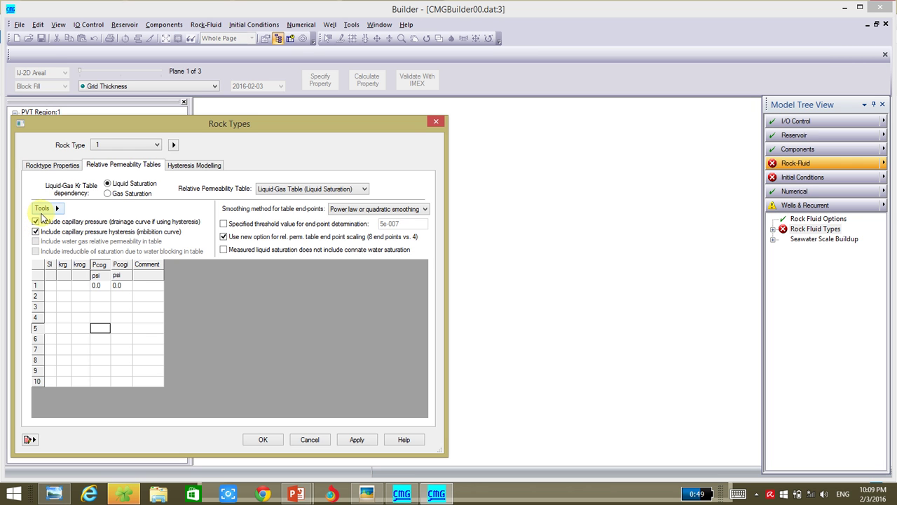
pyautogui.click(39, 232)
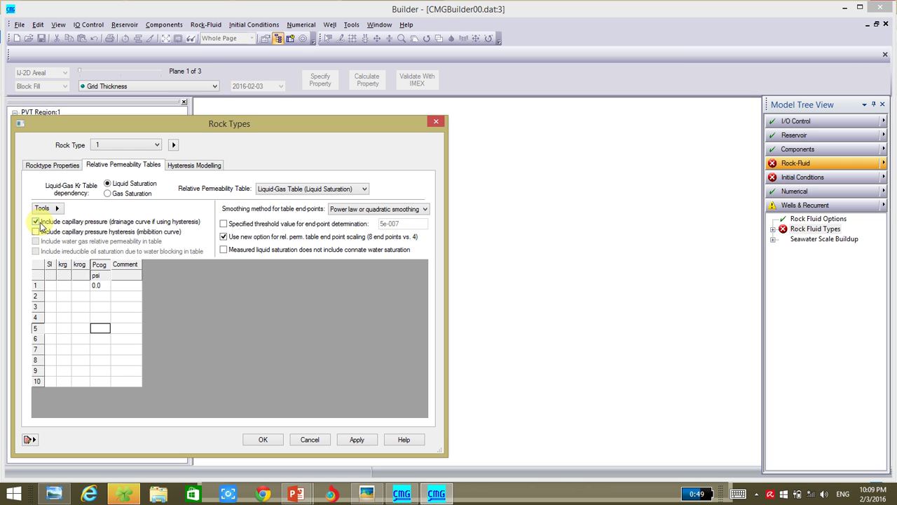
pyautogui.click(37, 221)
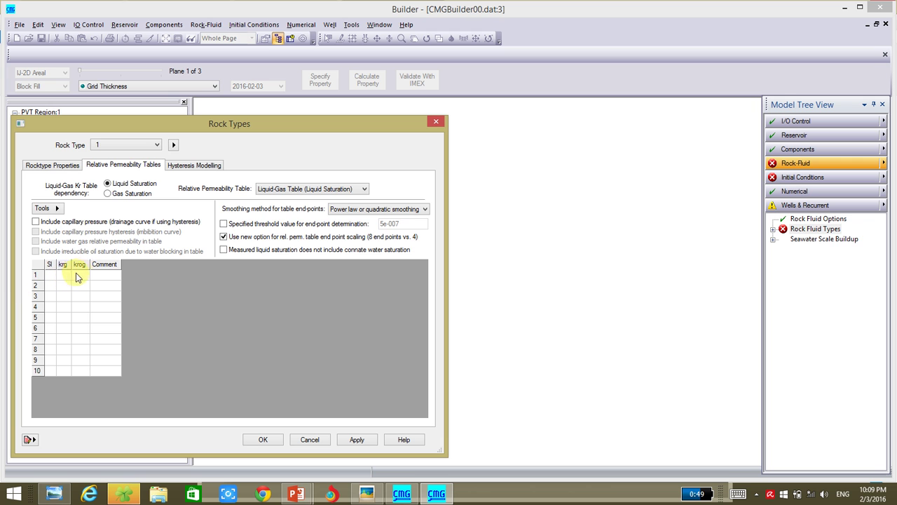
pyautogui.click(110, 195)
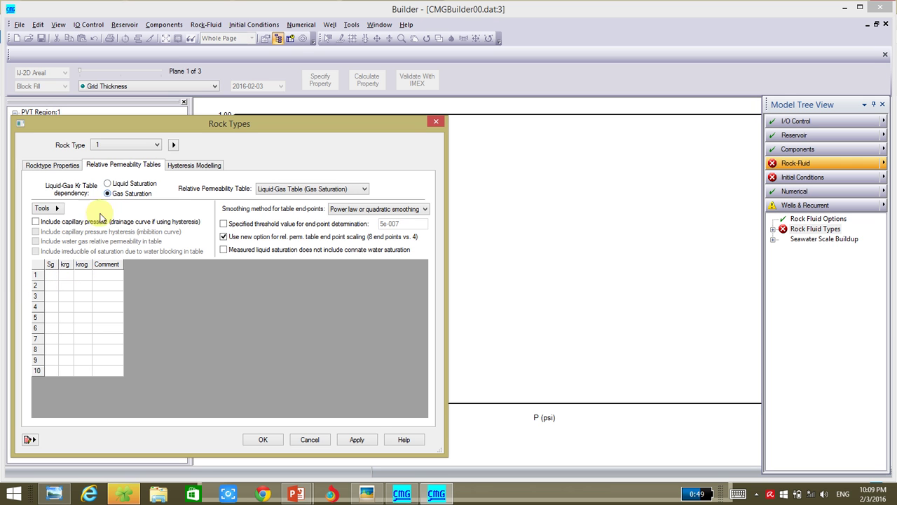
# Step: Consult the liquid-gas table in Tut 1.PNG and fill row 1 with Sg 0, krg 0 and krog 0.9
pyautogui.click(365, 494)
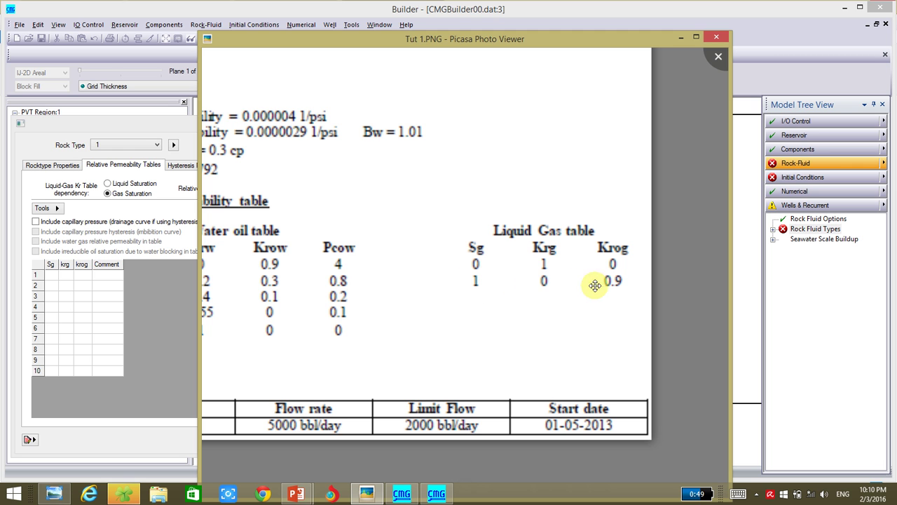
pyautogui.click(50, 274)
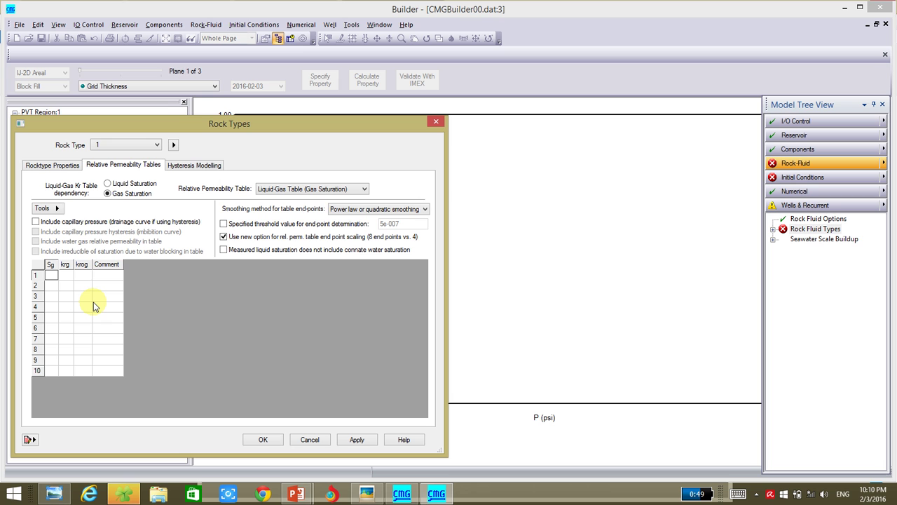
pyautogui.write('0')
pyautogui.press('Tab')
pyautogui.write('0')
pyautogui.press('Tab')
pyautogui.write('.9')
pyautogui.press('Return')
# Step: Fill row 2 of the liquid-gas table with Sg 1, krg 1 and krog 0, and accept the rock type definition
pyautogui.press('Left')
pyautogui.press('Left')
pyautogui.write('1')
pyautogui.press('Tab')
pyautogui.write('1')
pyautogui.press('Tab')
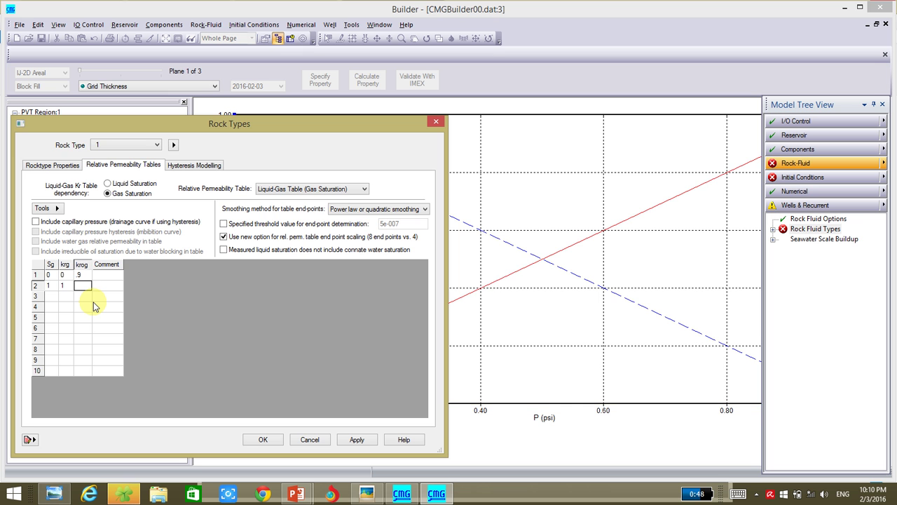
pyautogui.write('0')
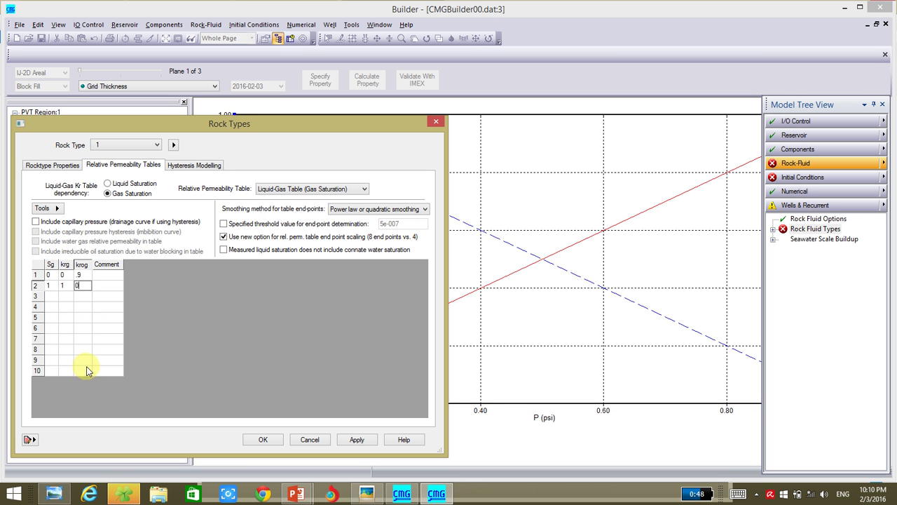
pyautogui.click(253, 442)
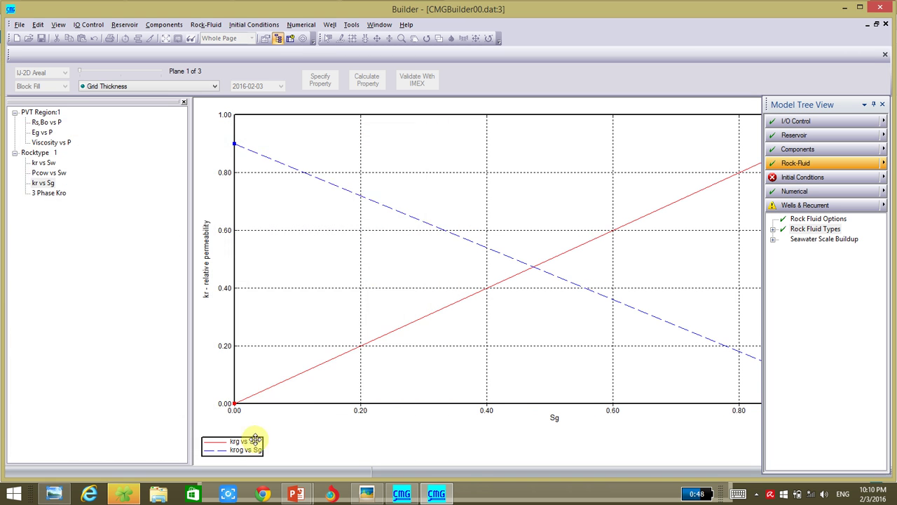
# Step: Open the initial conditions and choose gravity-capillary equilibrium for a reservoir initially containing water and oil
pyautogui.click(809, 181)
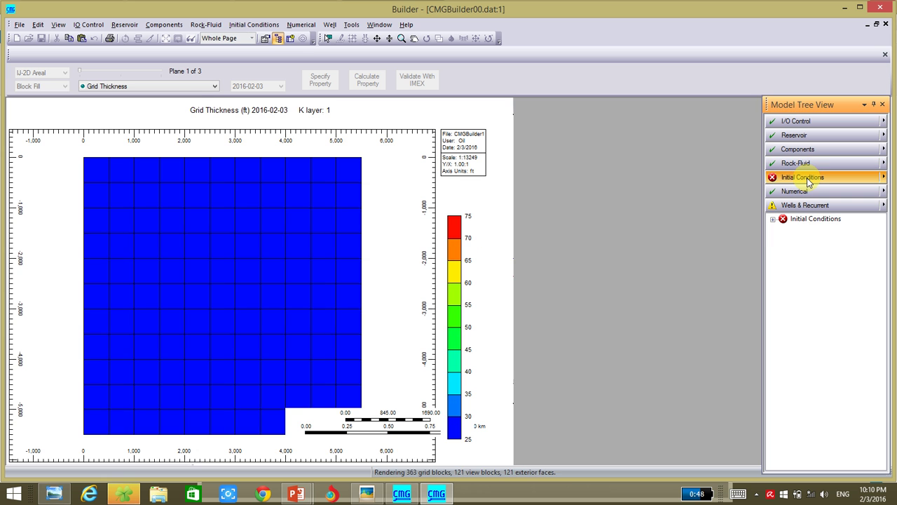
pyautogui.doubleClick(815, 220)
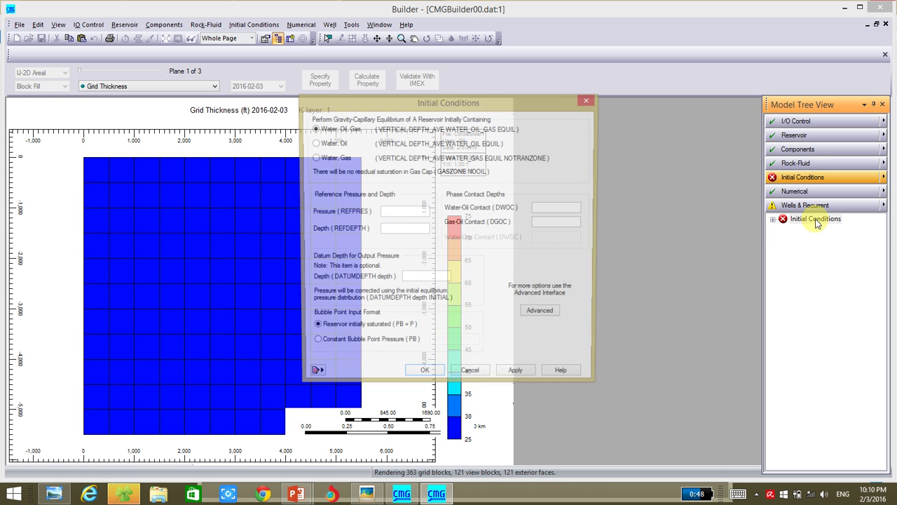
pyautogui.click(323, 144)
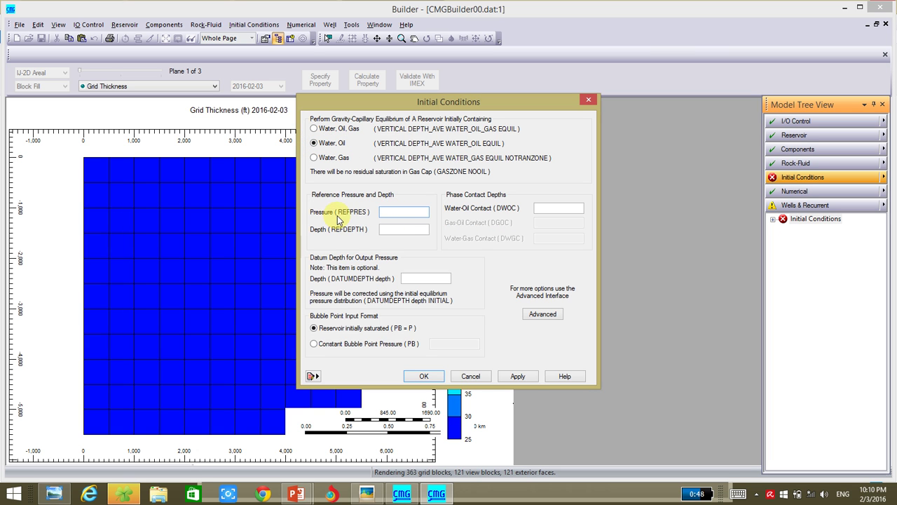
# Step: Consult Tut 1.PNG and set reference pressure 4500 psi, reference depth 8000 ft and water-oil contact 8151 ft
pyautogui.click(368, 498)
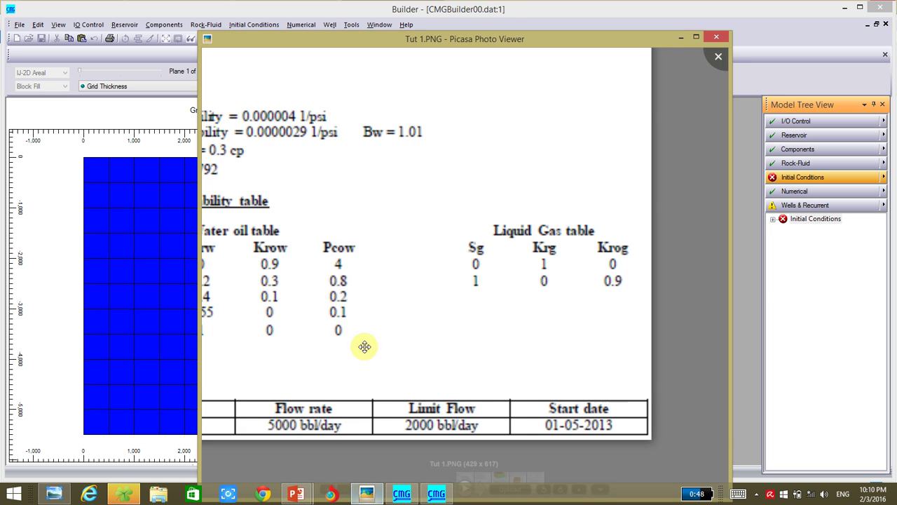
pyautogui.scroll(-2, 304, 256)
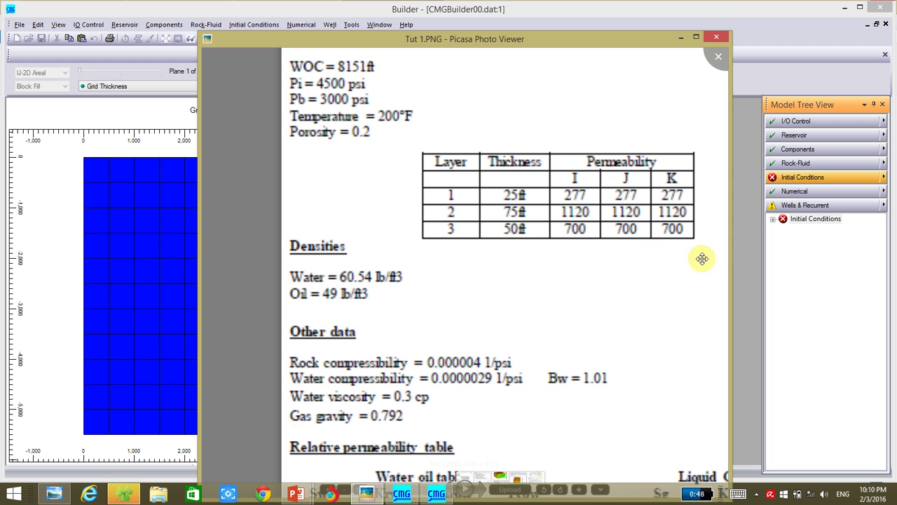
pyautogui.click(734, 249)
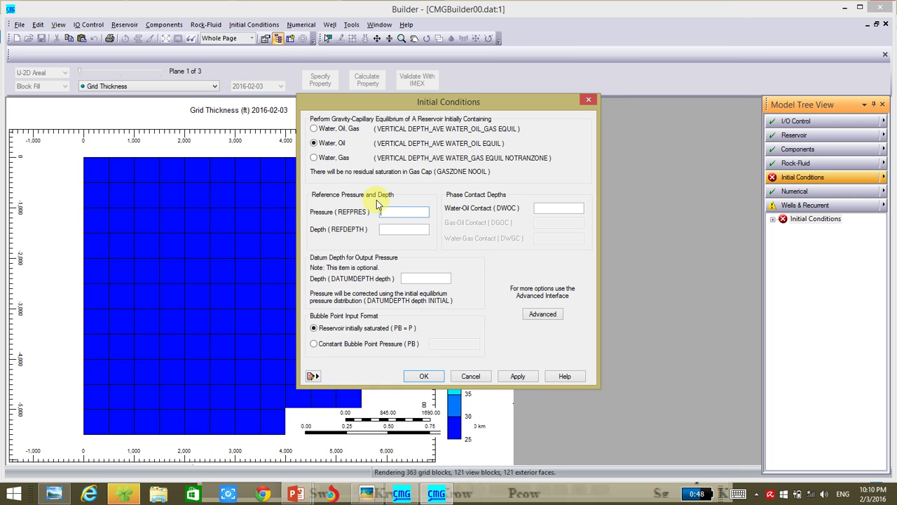
pyautogui.write('4500')
pyautogui.click(409, 228)
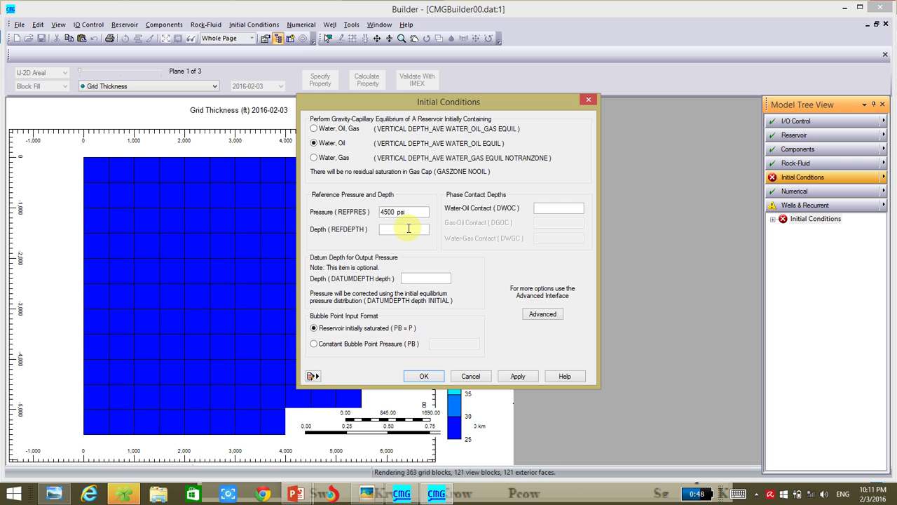
pyautogui.write('8000')
pyautogui.click(546, 209)
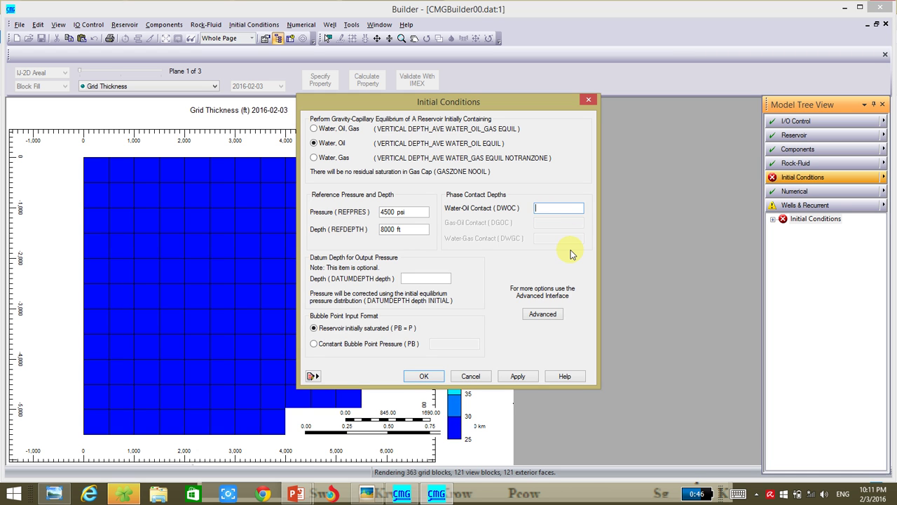
pyautogui.write('8151')
# Step: Set a constant bubble point pressure of 3000 psi and accept the initial conditions
pyautogui.click(332, 345)
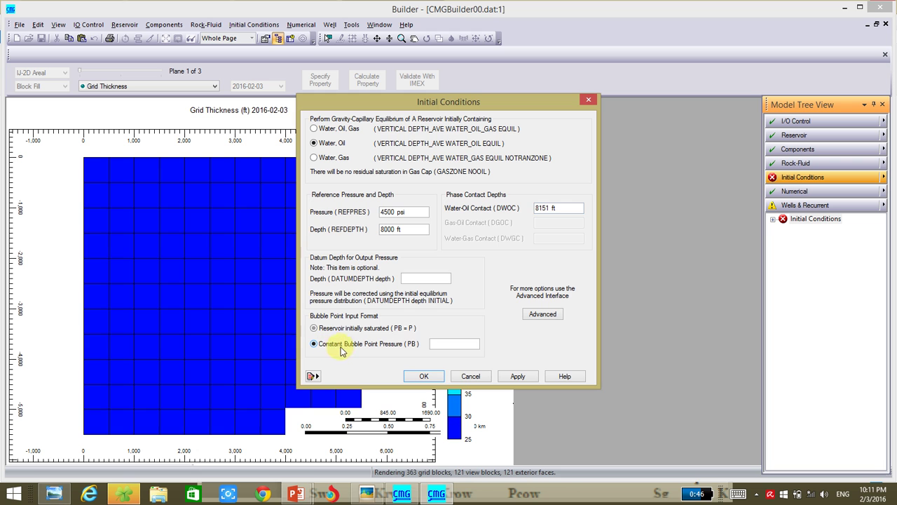
pyautogui.click(448, 344)
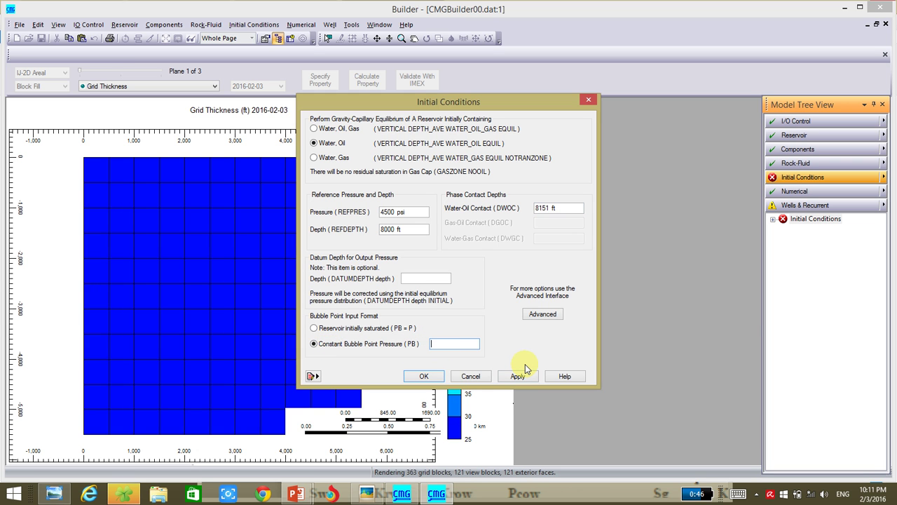
pyautogui.write('3000')
pyautogui.click(420, 376)
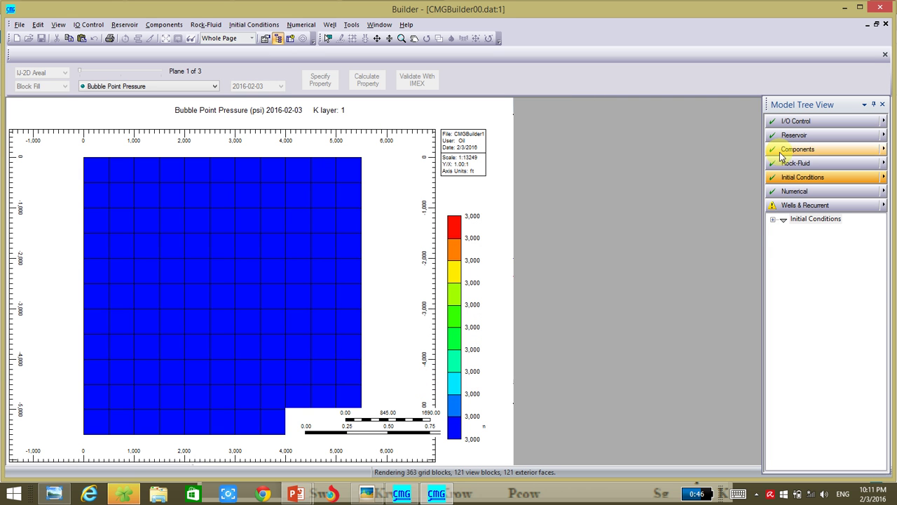
# Step: Start a new well in the Wells & Recurrent section, named Koya-1 and of type PRODUCER
pyautogui.click(792, 180)
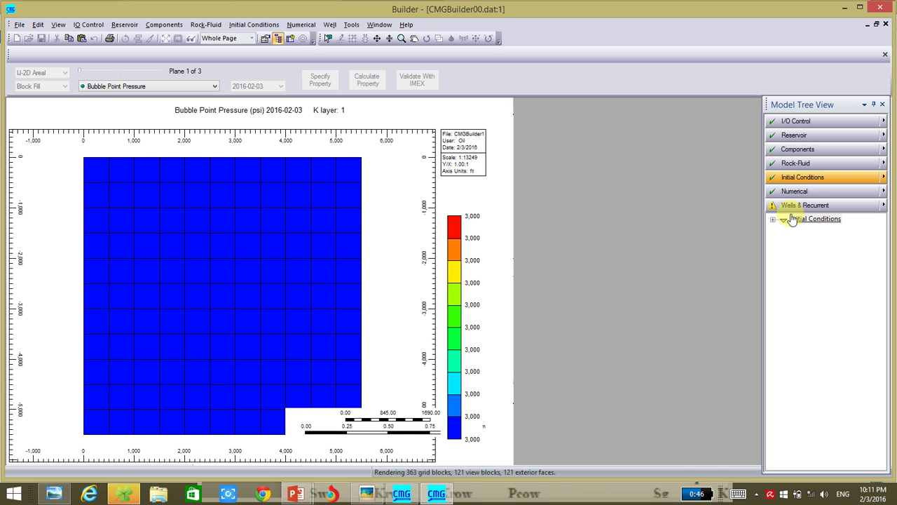
pyautogui.click(787, 208)
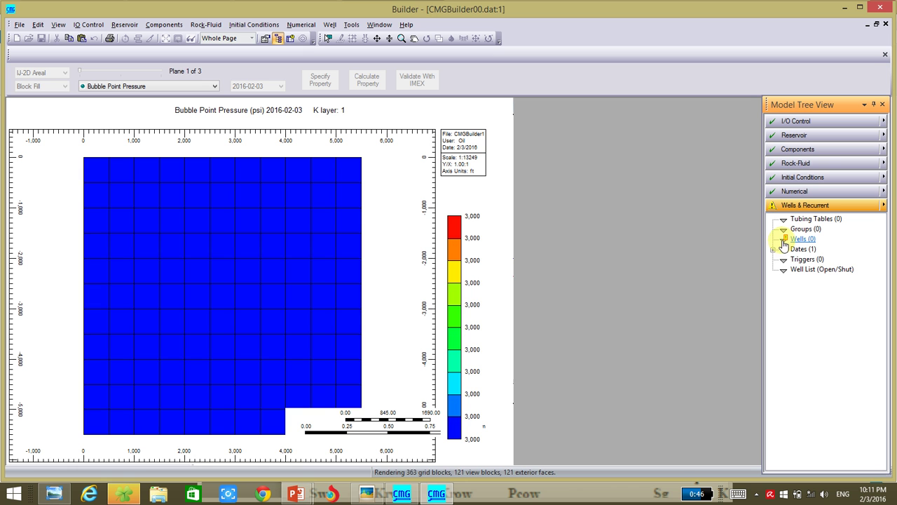
pyautogui.click(798, 240)
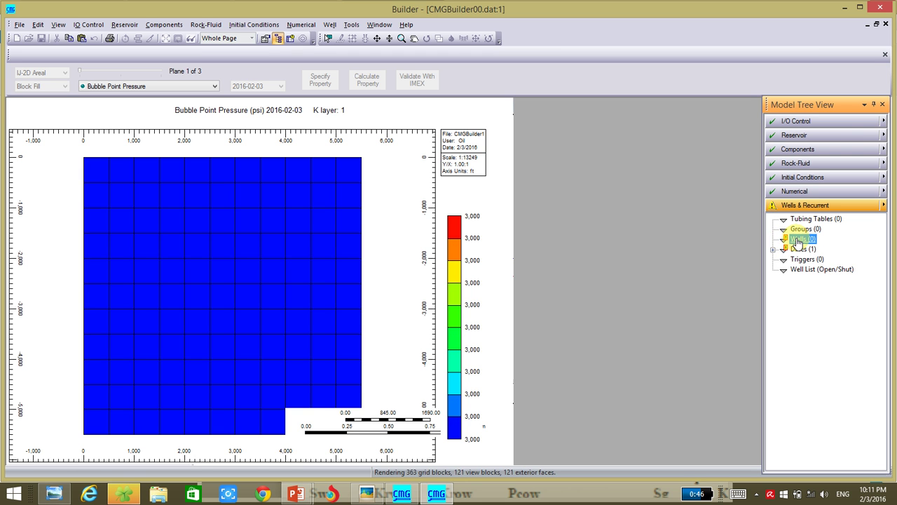
pyautogui.doubleClick(798, 241)
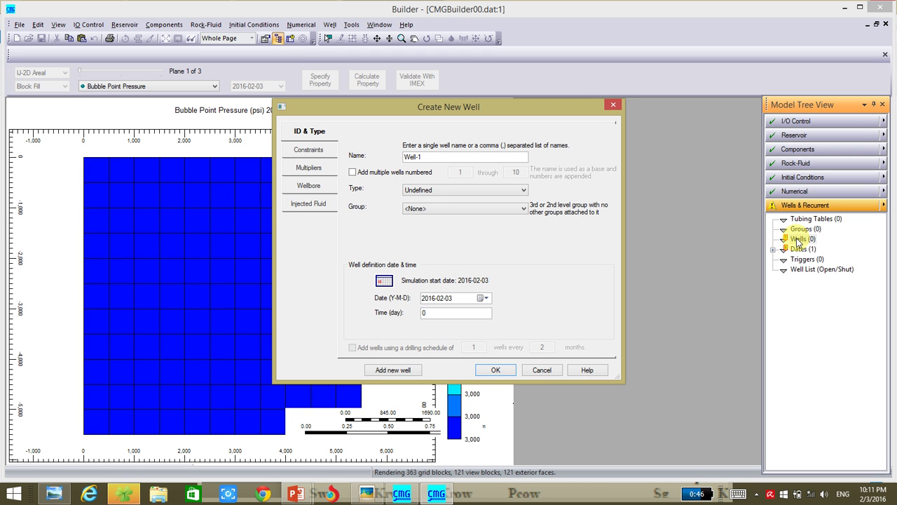
pyautogui.doubleClick(414, 156)
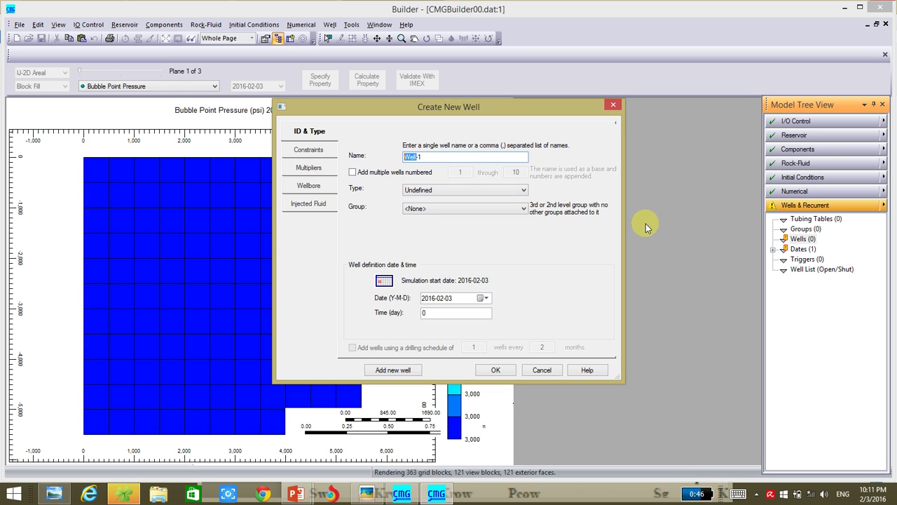
pyautogui.write('k')
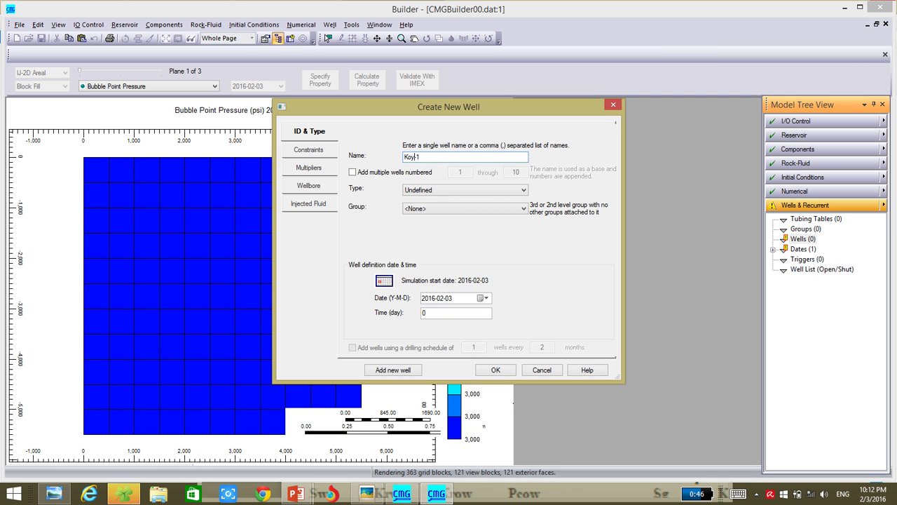
pyautogui.click(415, 190)
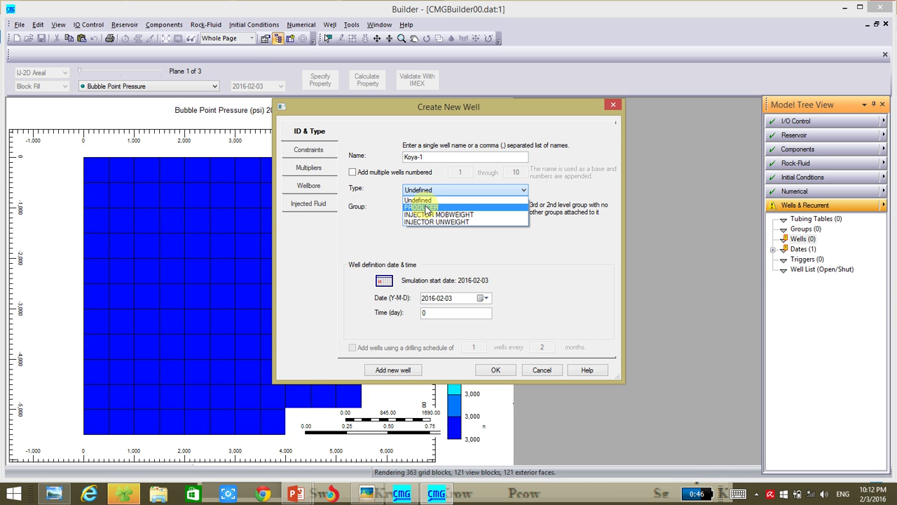
pyautogui.click(427, 208)
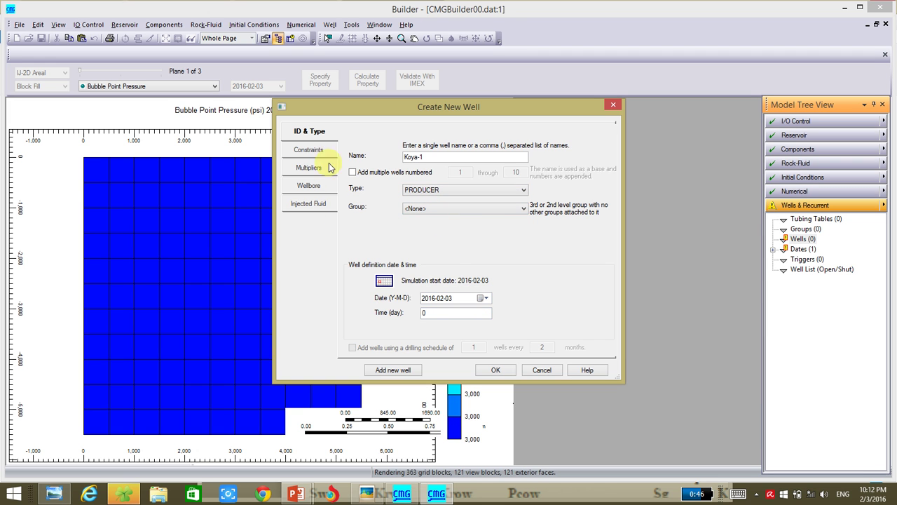
# Step: Enable the constraint definition for Koya-1 and add an OPERATE constraint on STO surface oil rate with a MAX limit
pyautogui.click(310, 151)
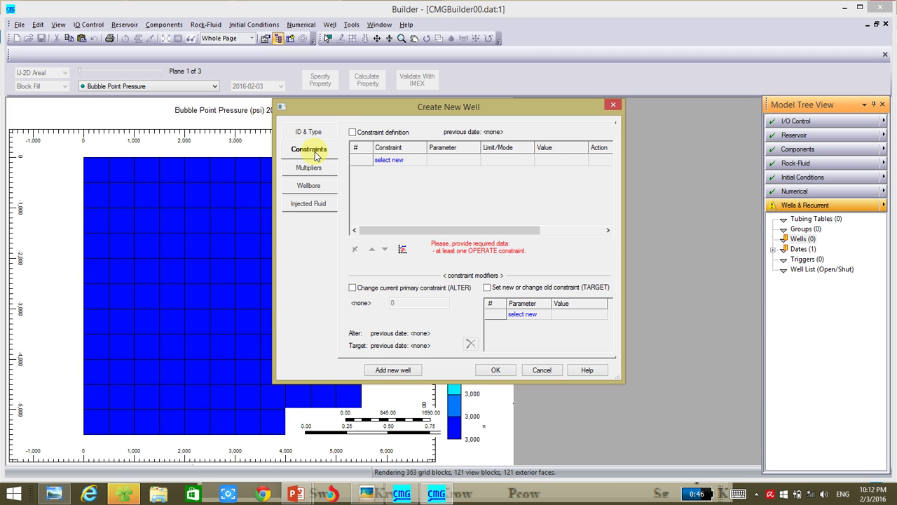
pyautogui.click(352, 132)
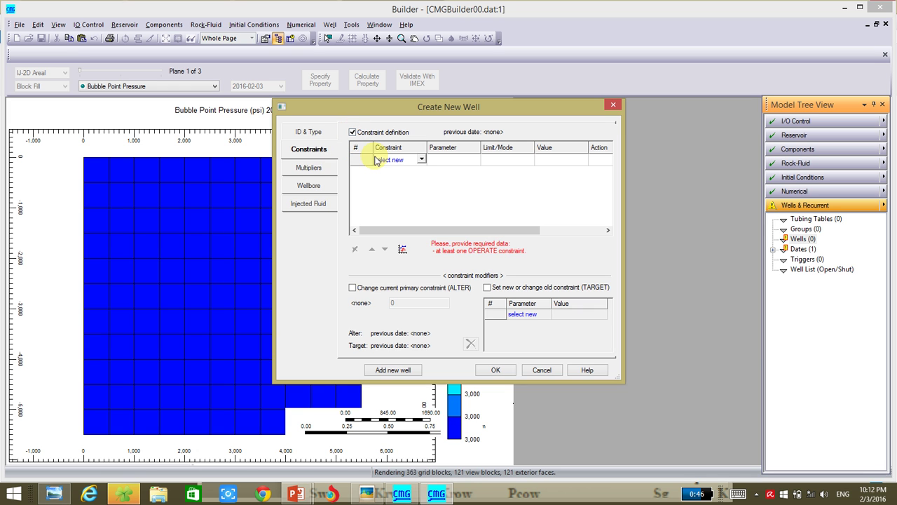
pyautogui.click(422, 160)
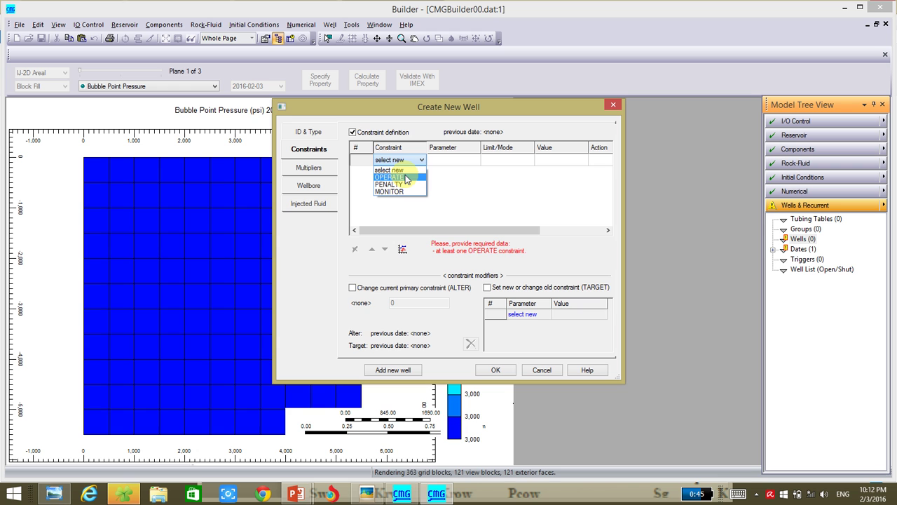
pyautogui.click(406, 178)
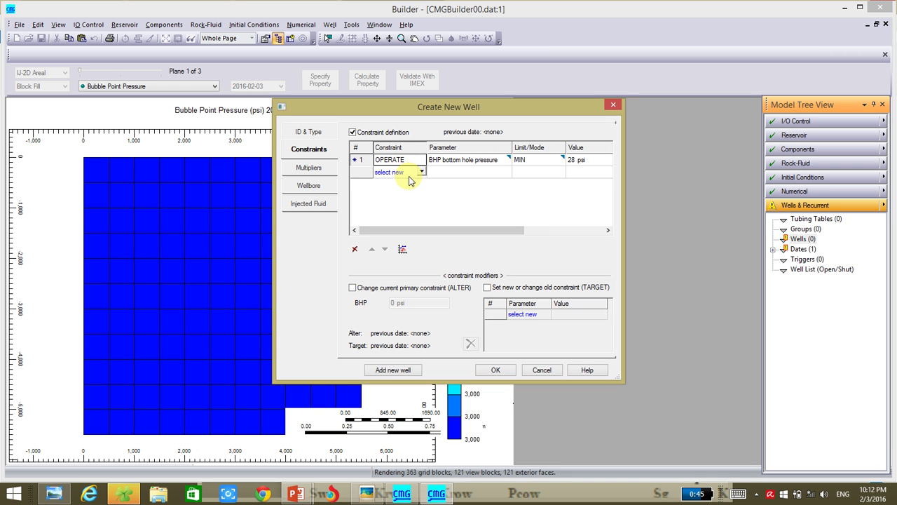
pyautogui.click(509, 160)
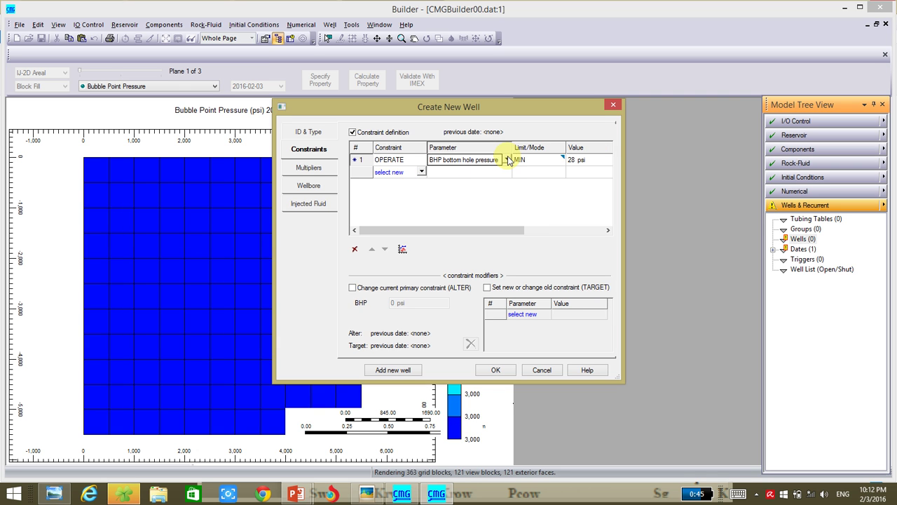
pyautogui.click(507, 160)
pyautogui.click(494, 171)
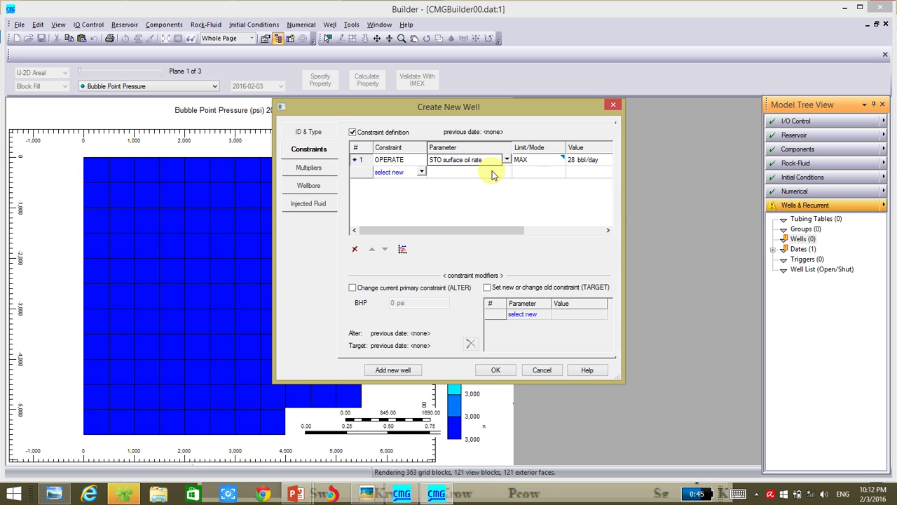
# Step: Set the maximum surface oil rate to 10000 bbl/day, keep the CONT action, and create the well
pyautogui.click(573, 160)
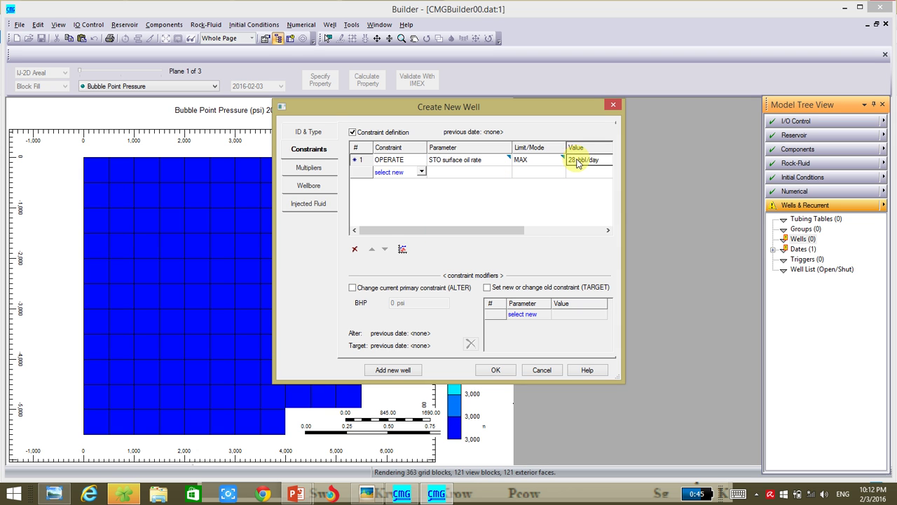
pyautogui.click(521, 161)
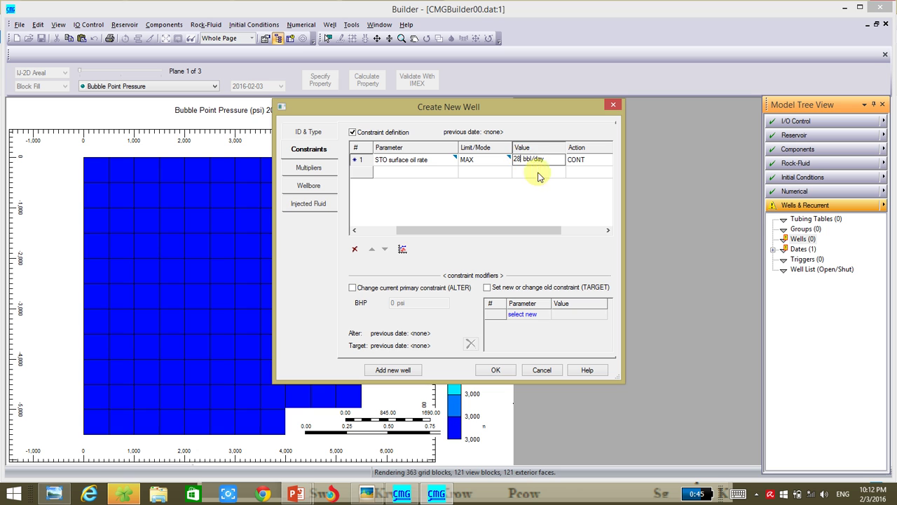
pyautogui.press('BackSpace')
pyautogui.press('BackSpace')
pyautogui.write('1000')
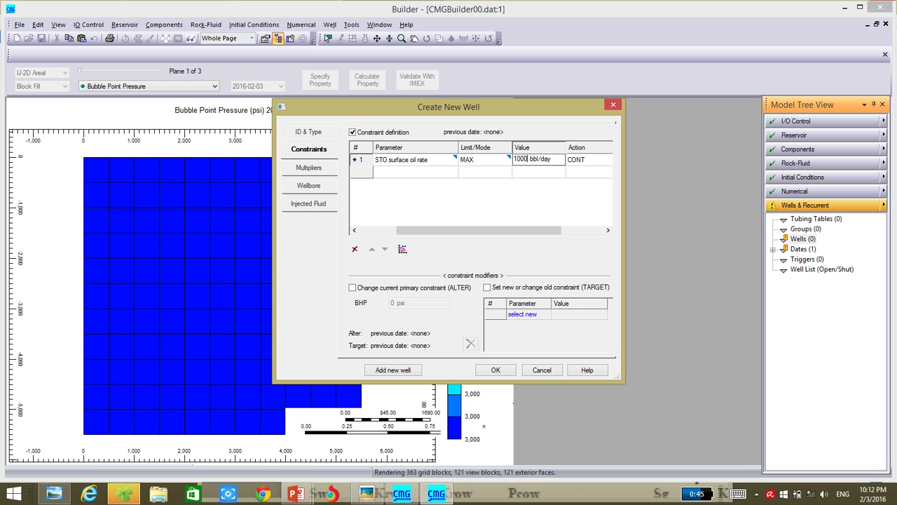
pyautogui.write('0')
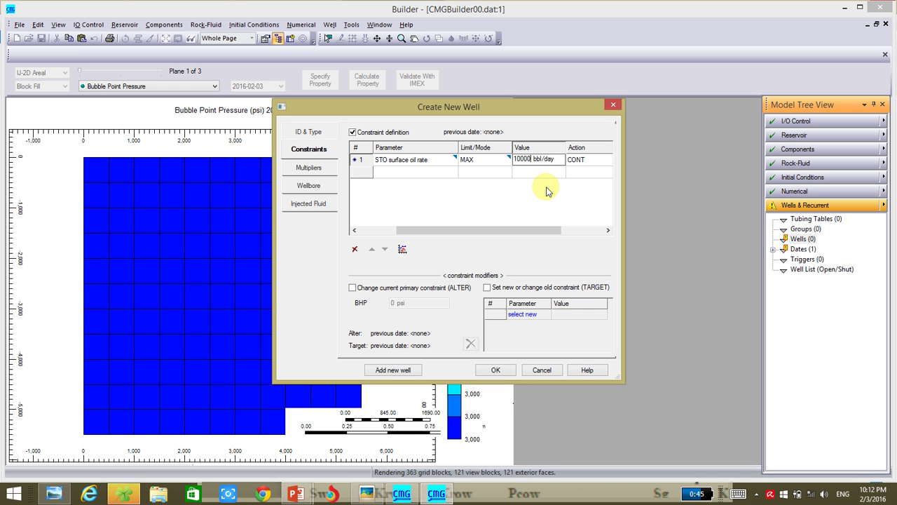
pyautogui.moveTo(565, 230); pyautogui.dragTo(600, 230)
pyautogui.click(518, 159)
pyautogui.click(529, 160)
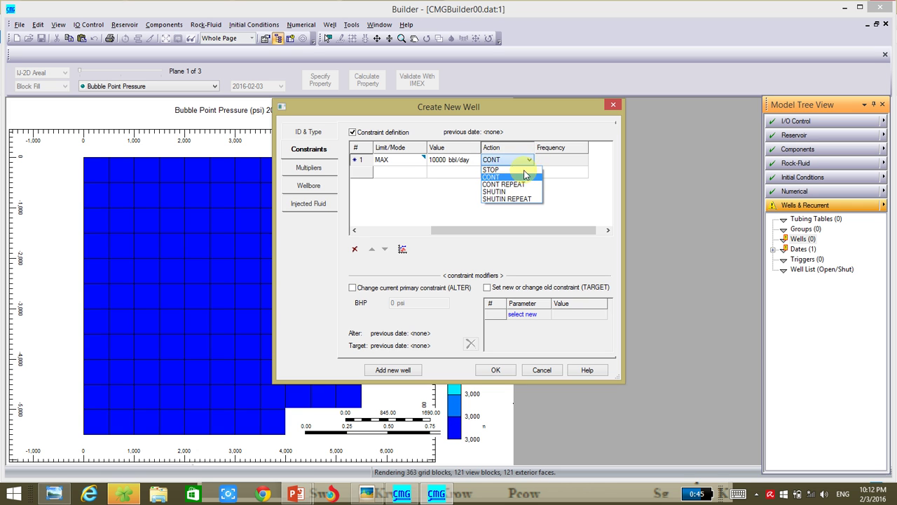
pyautogui.click(528, 161)
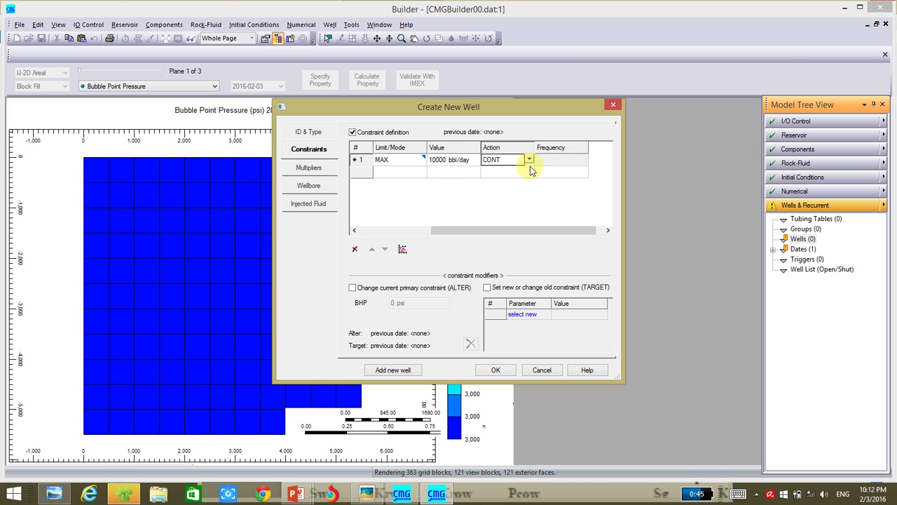
pyautogui.click(496, 370)
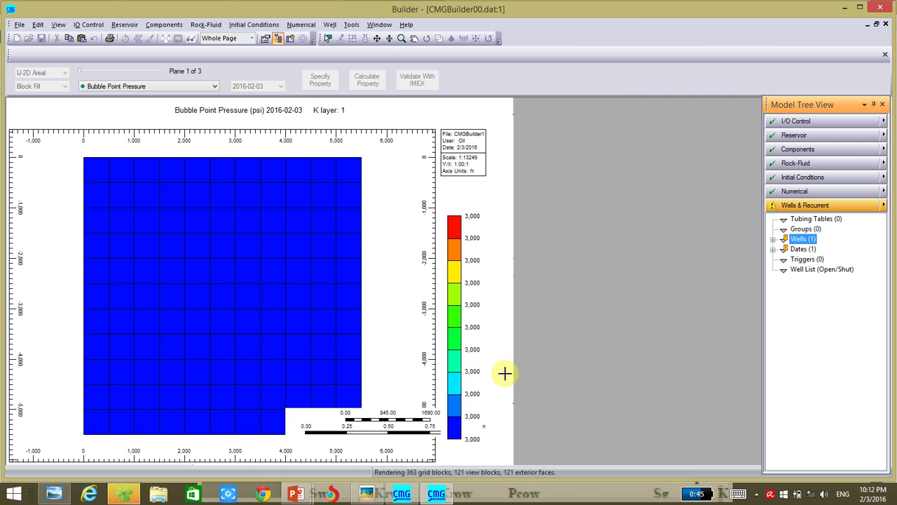
# Step: Open Koya-1's 2016-02-03 completion data, perforate grid block 1 11 1 by picking it on the map, and accept
pyautogui.click(773, 240)
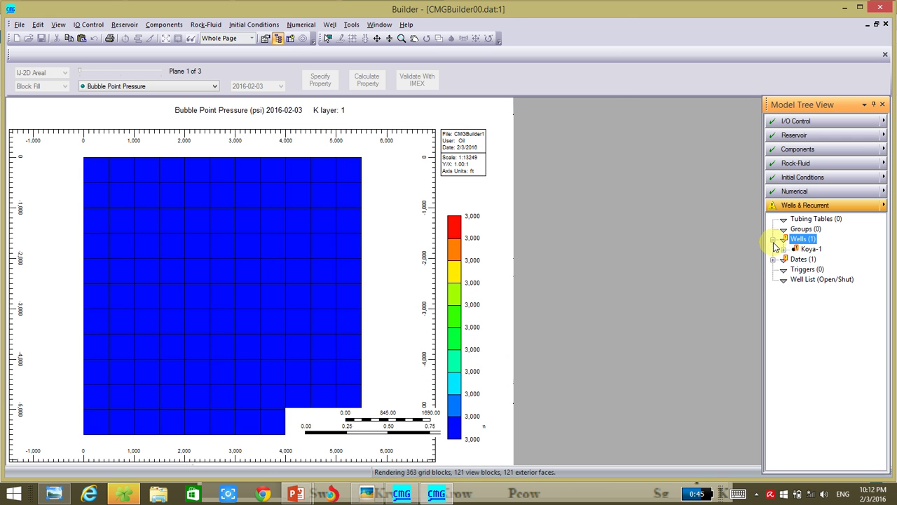
pyautogui.click(783, 249)
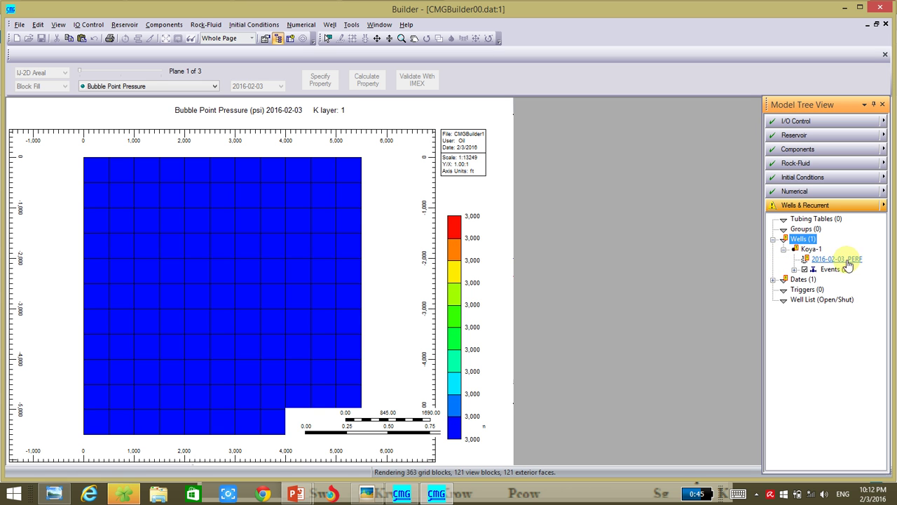
pyautogui.doubleClick(846, 259)
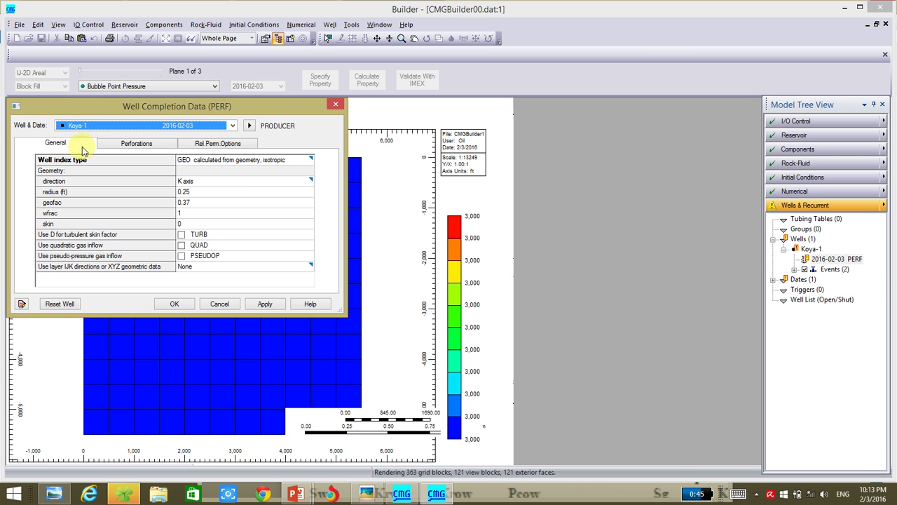
pyautogui.click(137, 145)
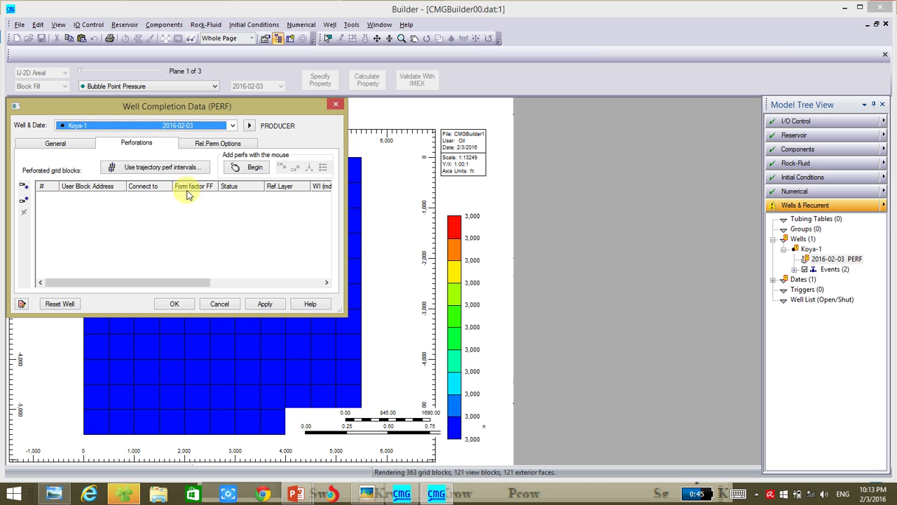
pyautogui.moveTo(272, 114); pyautogui.dragTo(737, 63)
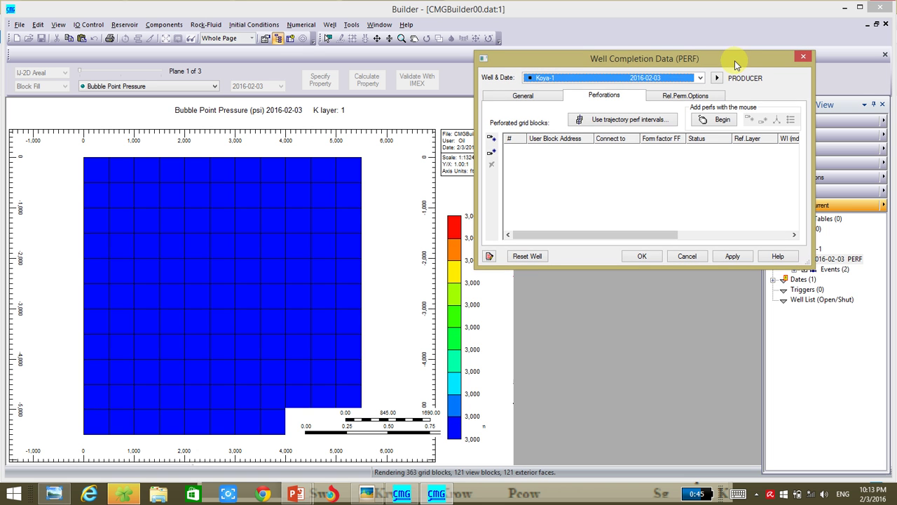
pyautogui.click(716, 122)
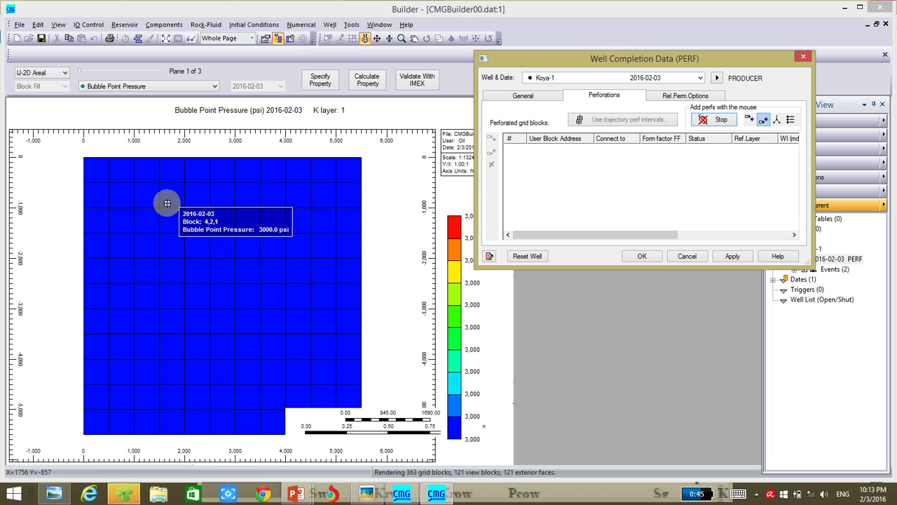
pyautogui.click(96, 423)
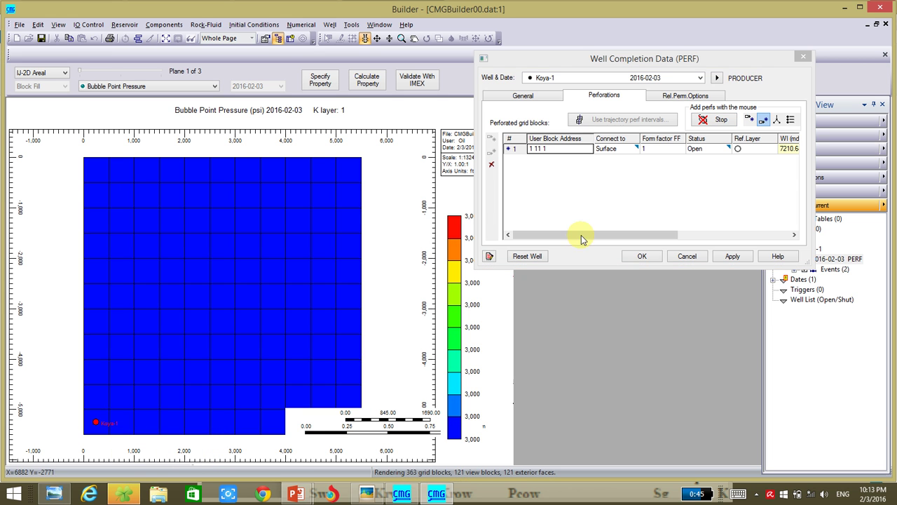
pyautogui.click(642, 256)
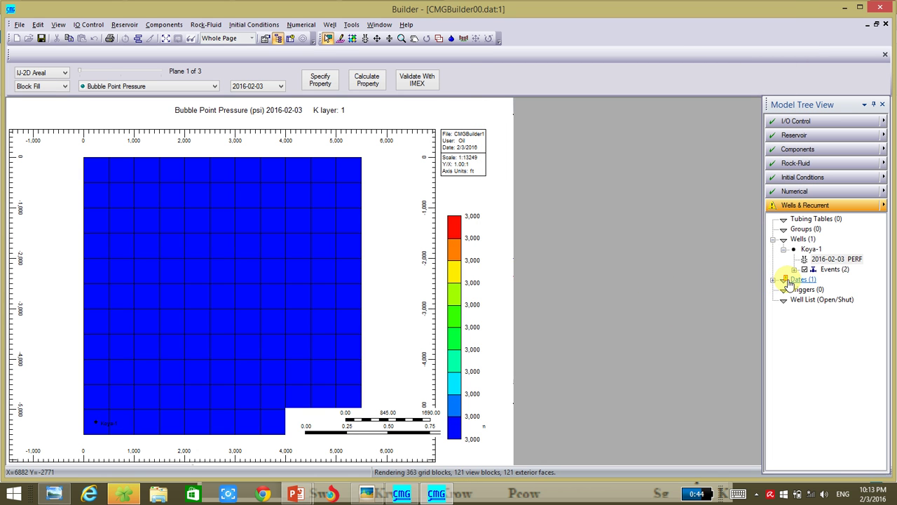
# Step: Add a range of simulation dates from 2016-02-03 to 2020-02-03 in one-month steps and close the dates dialog
pyautogui.doubleClick(789, 281)
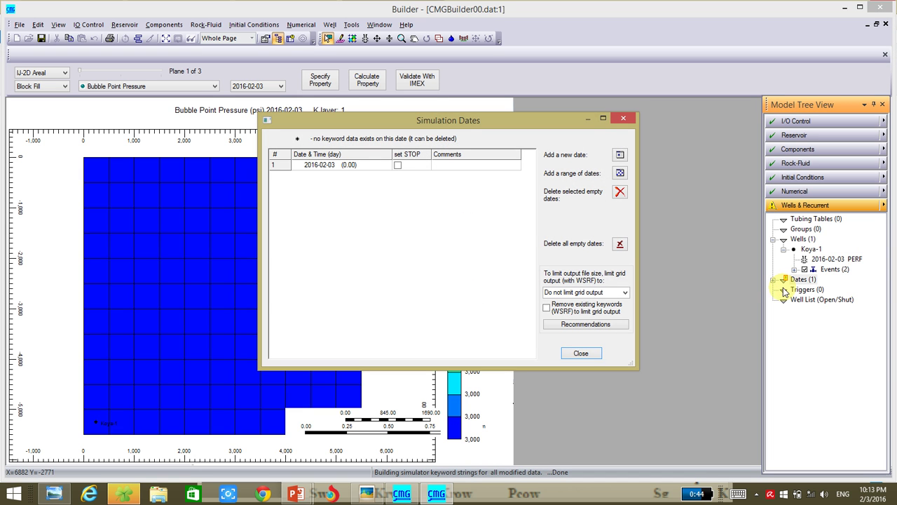
pyautogui.click(620, 174)
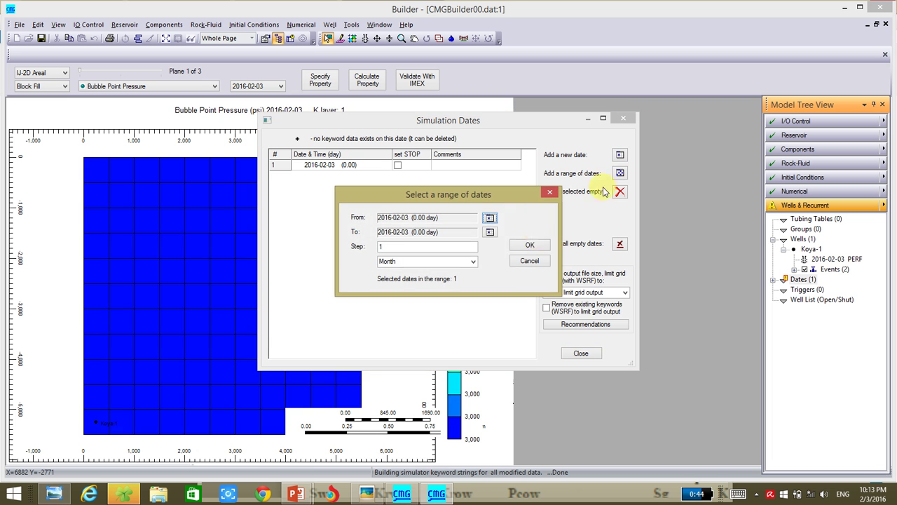
pyautogui.click(490, 232)
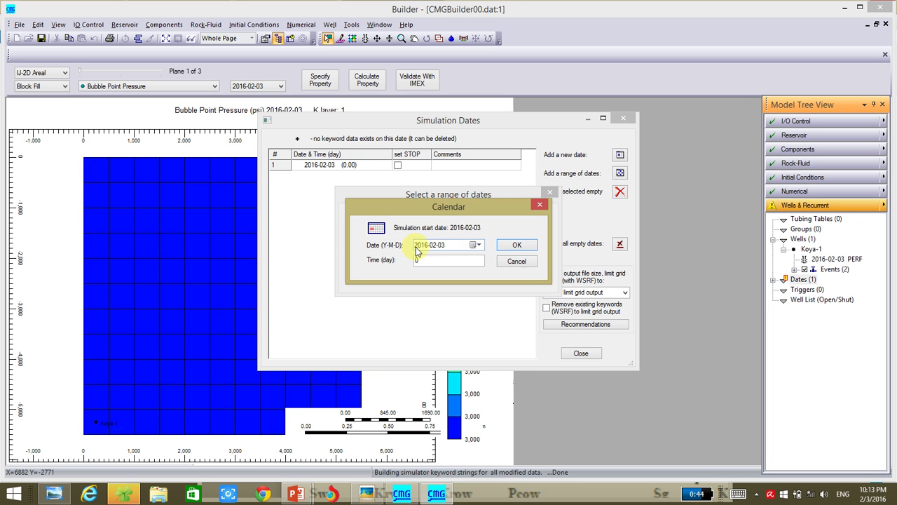
pyautogui.click(429, 247)
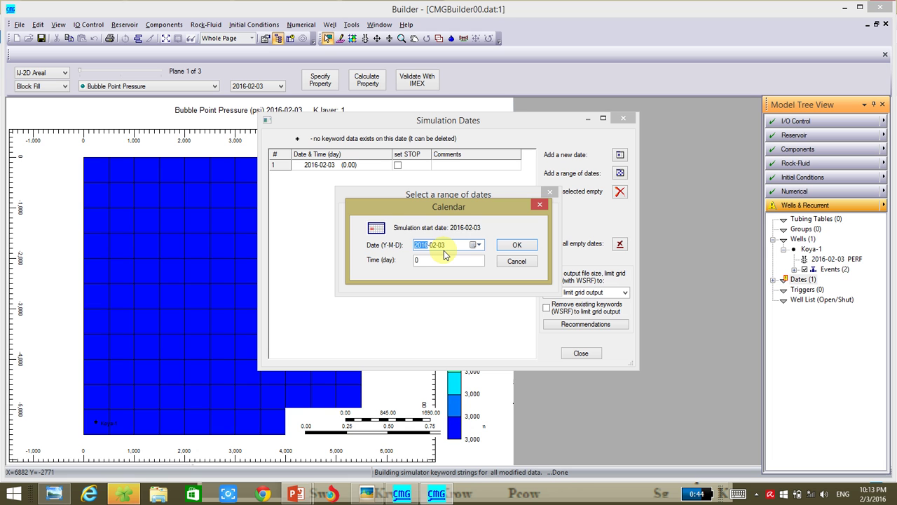
pyautogui.write('2020')
pyautogui.click(518, 246)
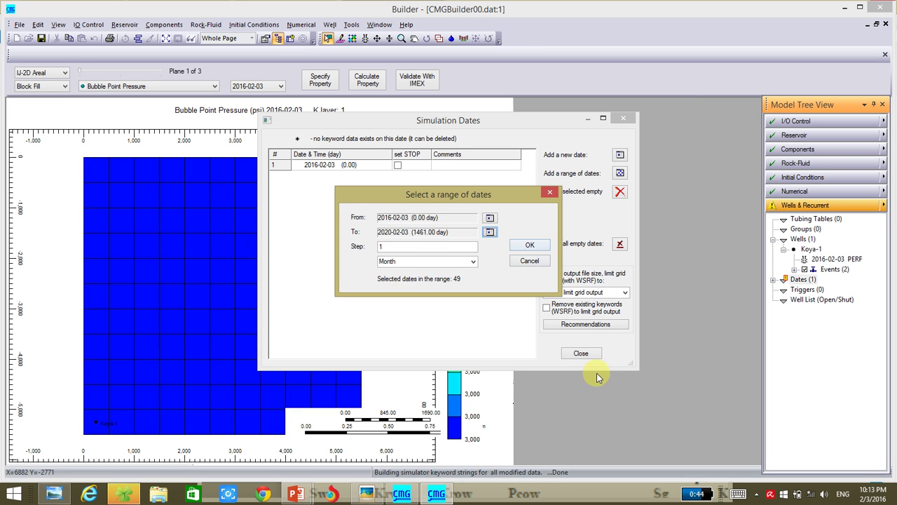
pyautogui.click(529, 244)
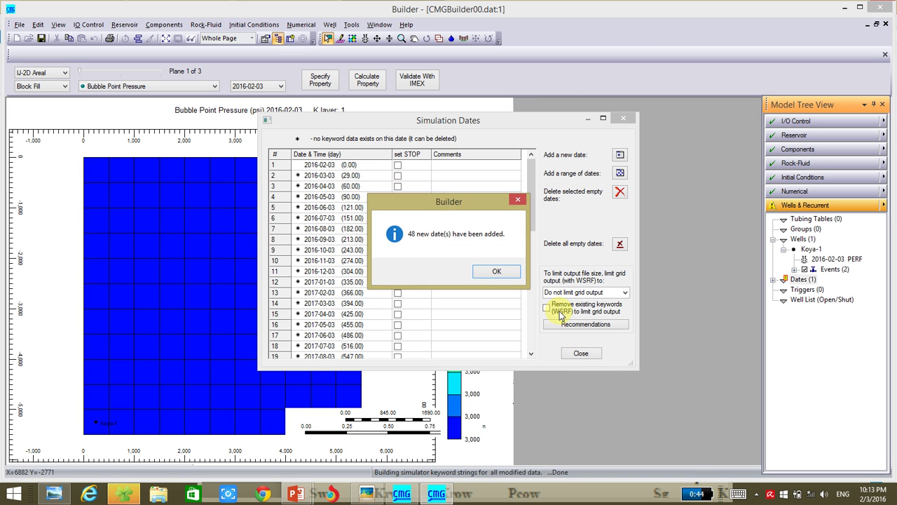
pyautogui.click(496, 271)
pyautogui.click(580, 353)
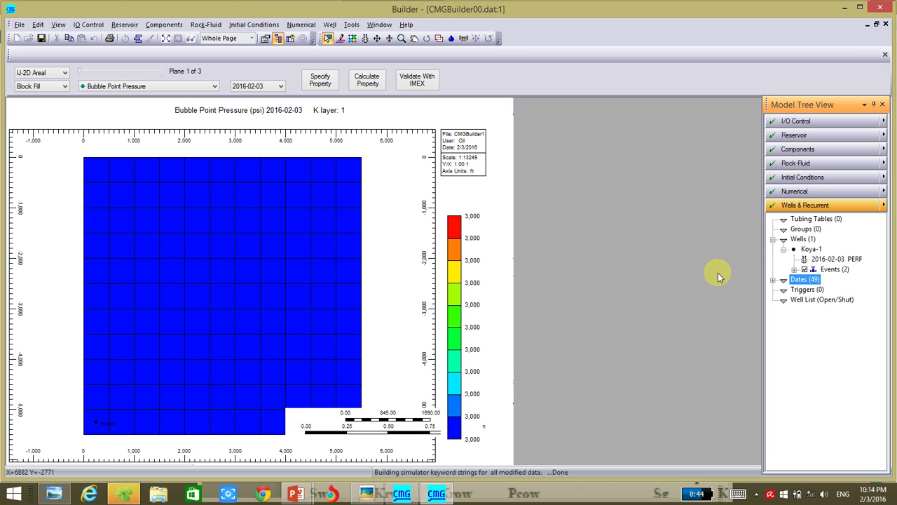
# Step: Reopen Koya-1's completion data, add a second perforation at block address 1 1 1, and accept it
pyautogui.click(827, 259)
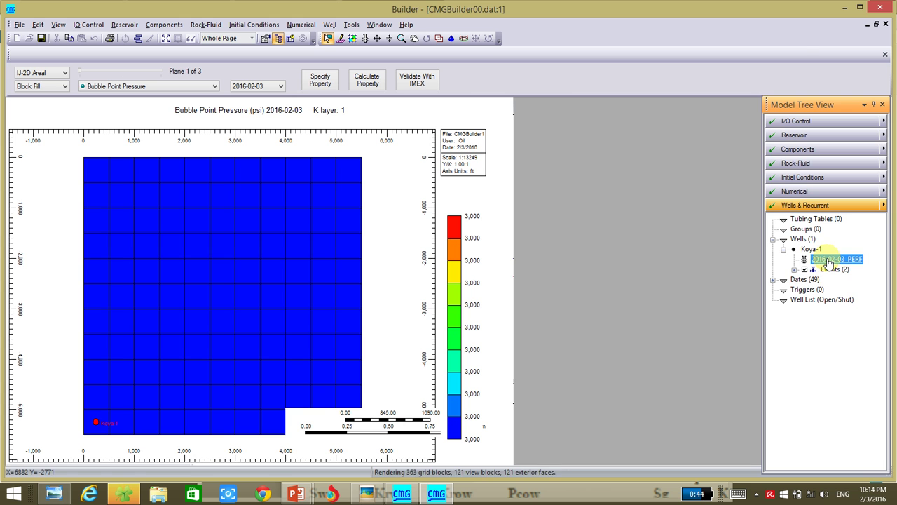
pyautogui.doubleClick(827, 261)
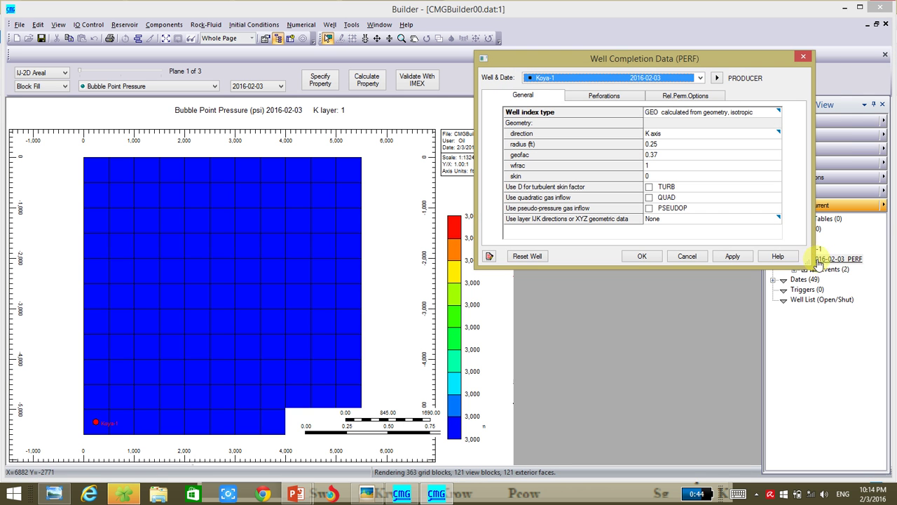
pyautogui.click(598, 96)
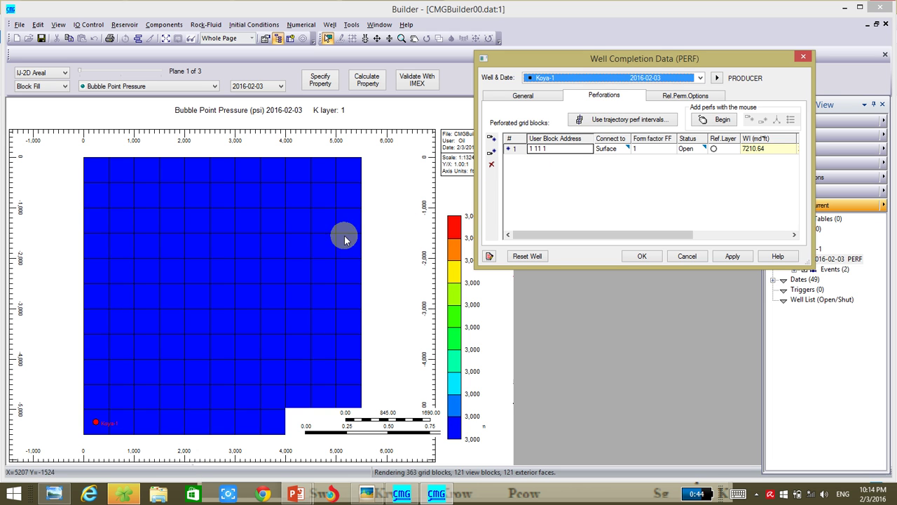
pyautogui.click(491, 151)
pyautogui.click(551, 162)
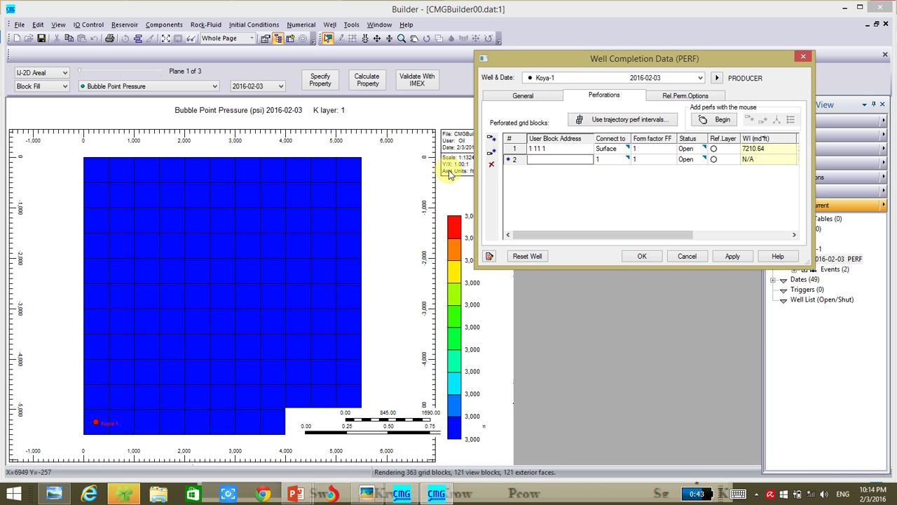
pyautogui.write('1 1 1')
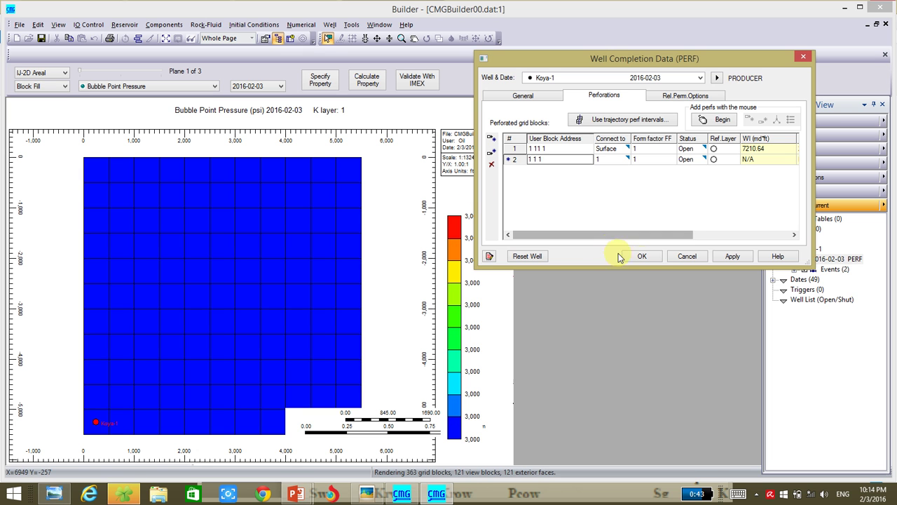
pyautogui.click(641, 256)
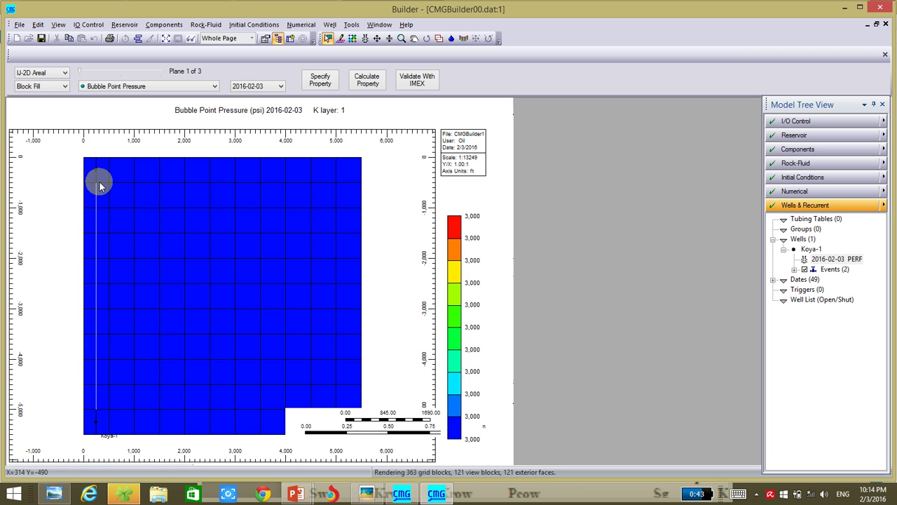
pyautogui.click(352, 168)
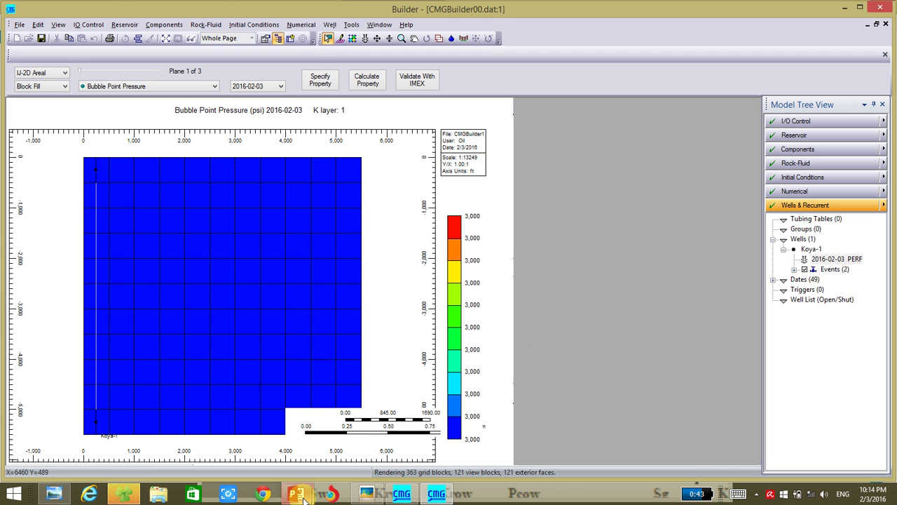
pyautogui.moveTo(297, 494)
pyautogui.click(340, 417)
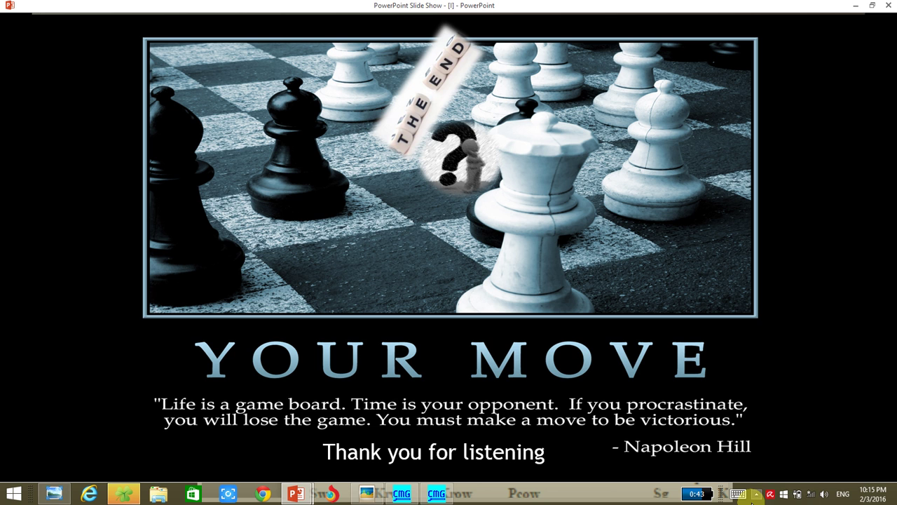
pyautogui.click(753, 494)
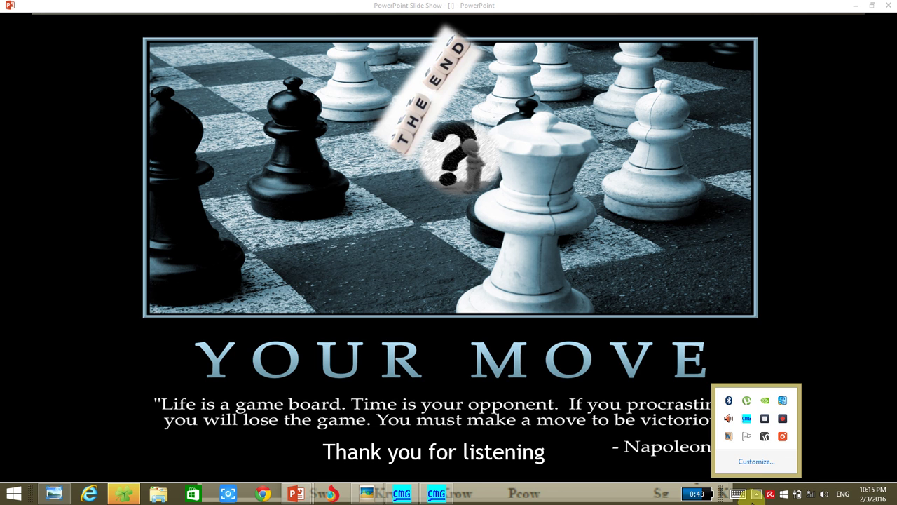